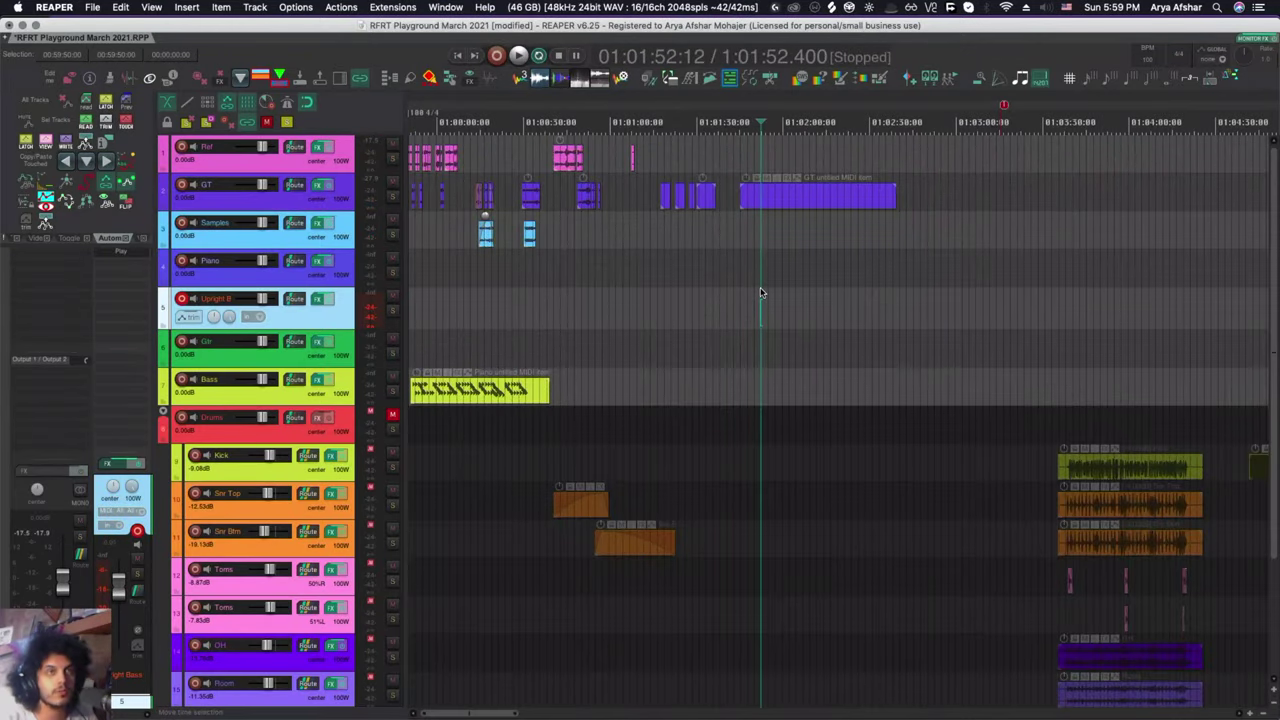
Bring up the Actions list with ? to find the 'remove fade' actions
key("shift+slash")
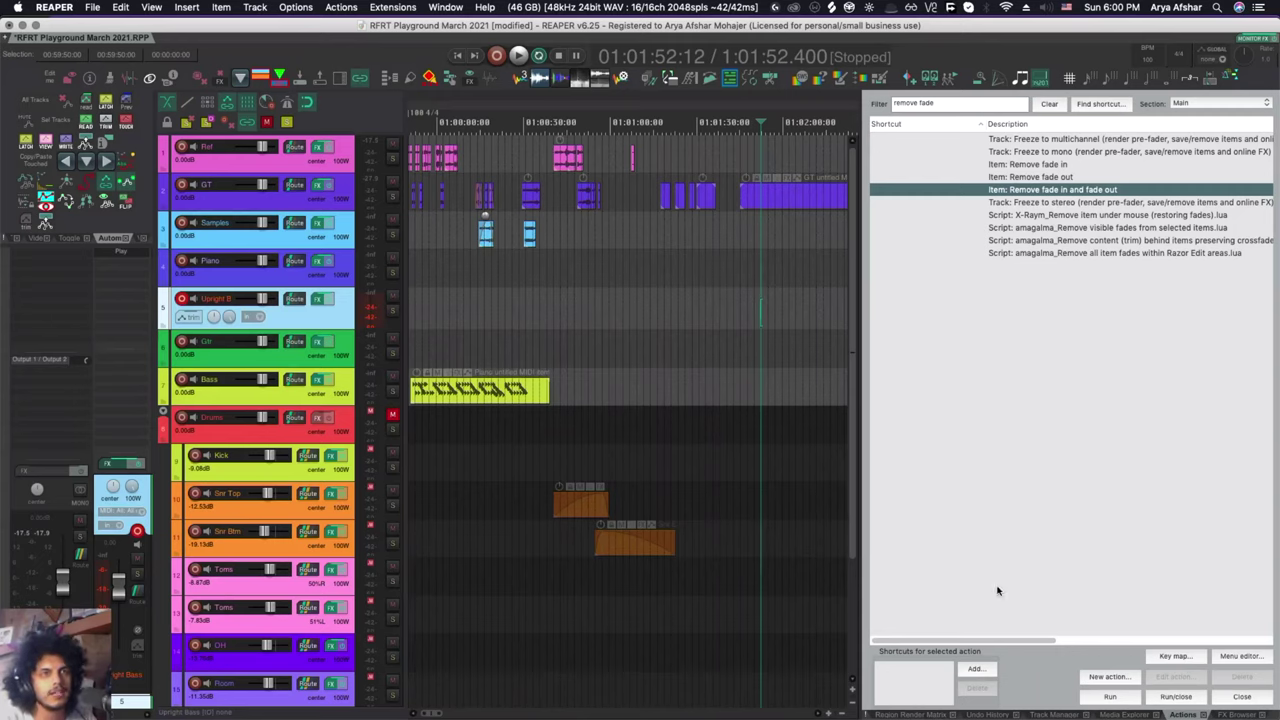
Assign Cmd+F as the shortcut for Item: Remove fade in and fade out
left_click(982, 669)
key("super+f")
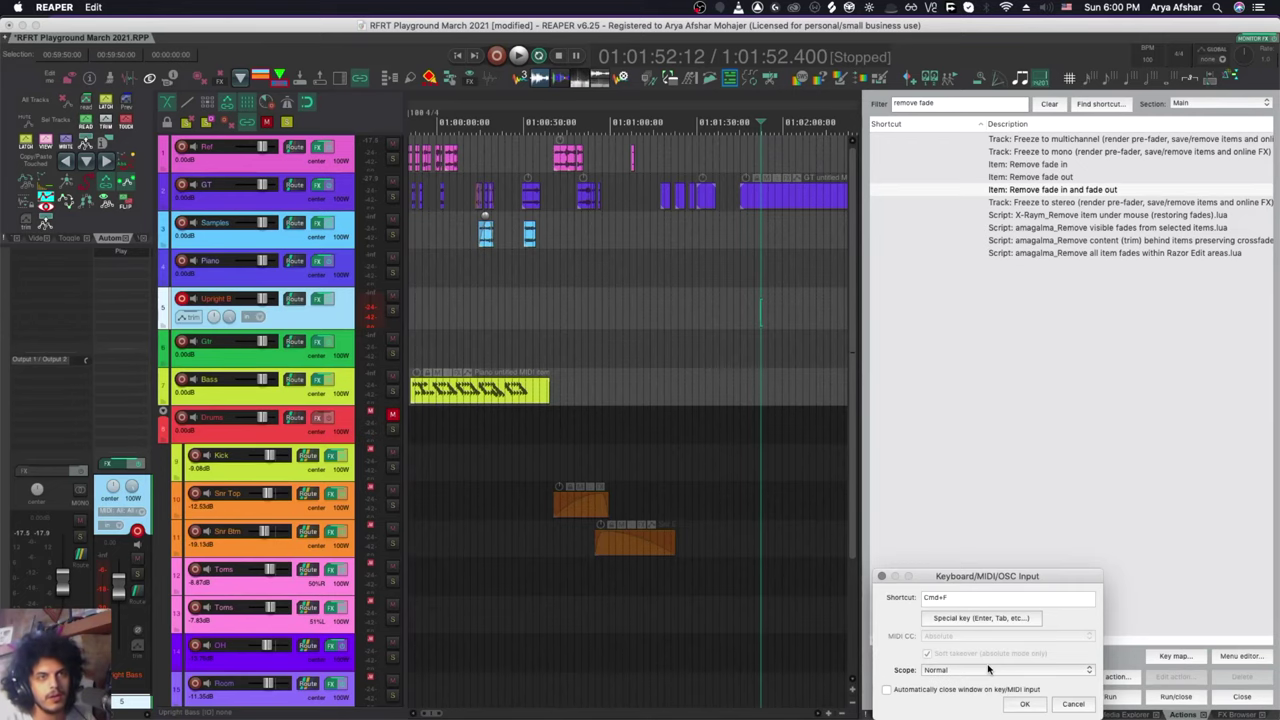
key("Return")
Remove the fades from the two snare drum items with Cmd+F, then deselect them
left_click_drag(520, 468, 693, 570)
key("super+f")
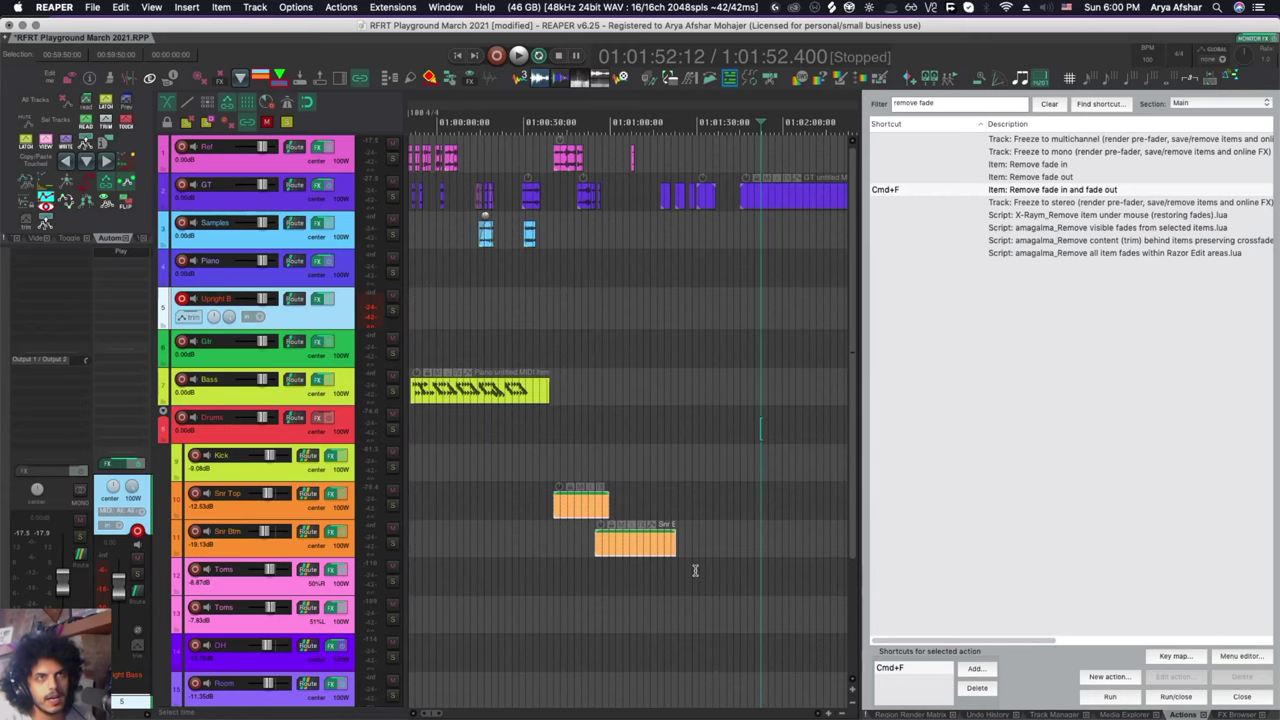
left_click(643, 500)
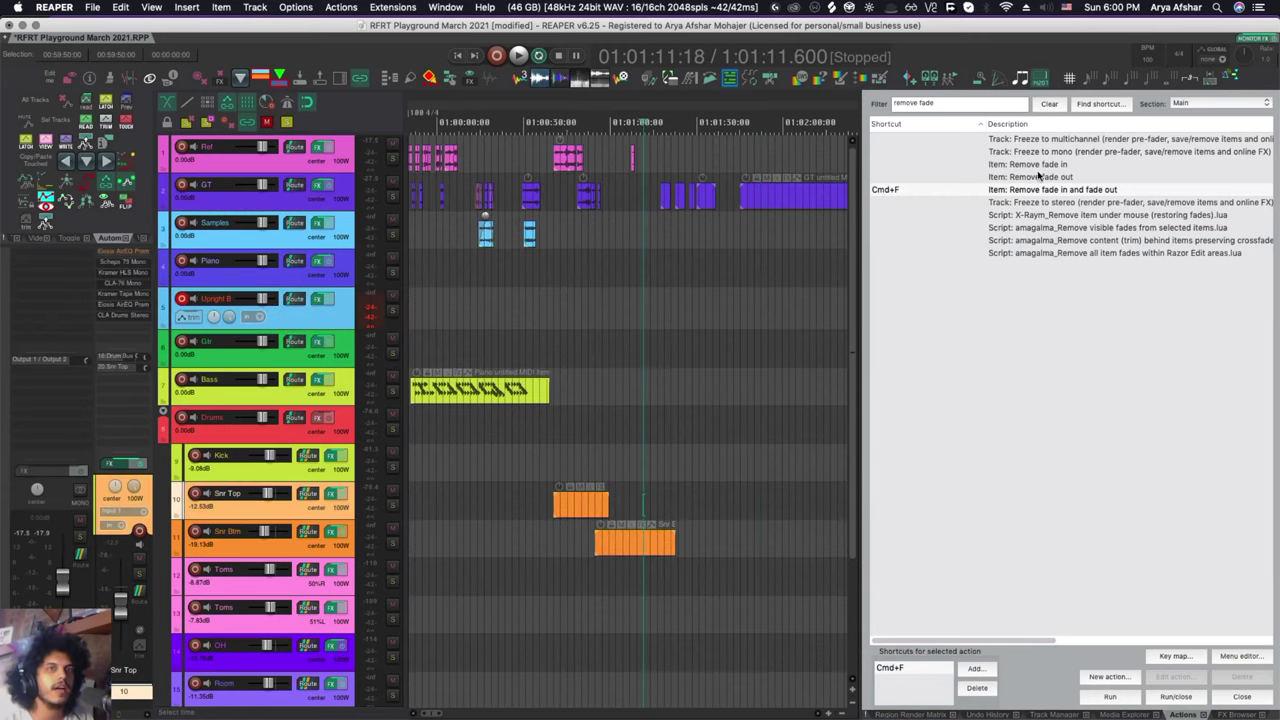
Switch the Actions list to the MIDI Editor section and look up what Cmd+F runs there
left_click(1205, 103)
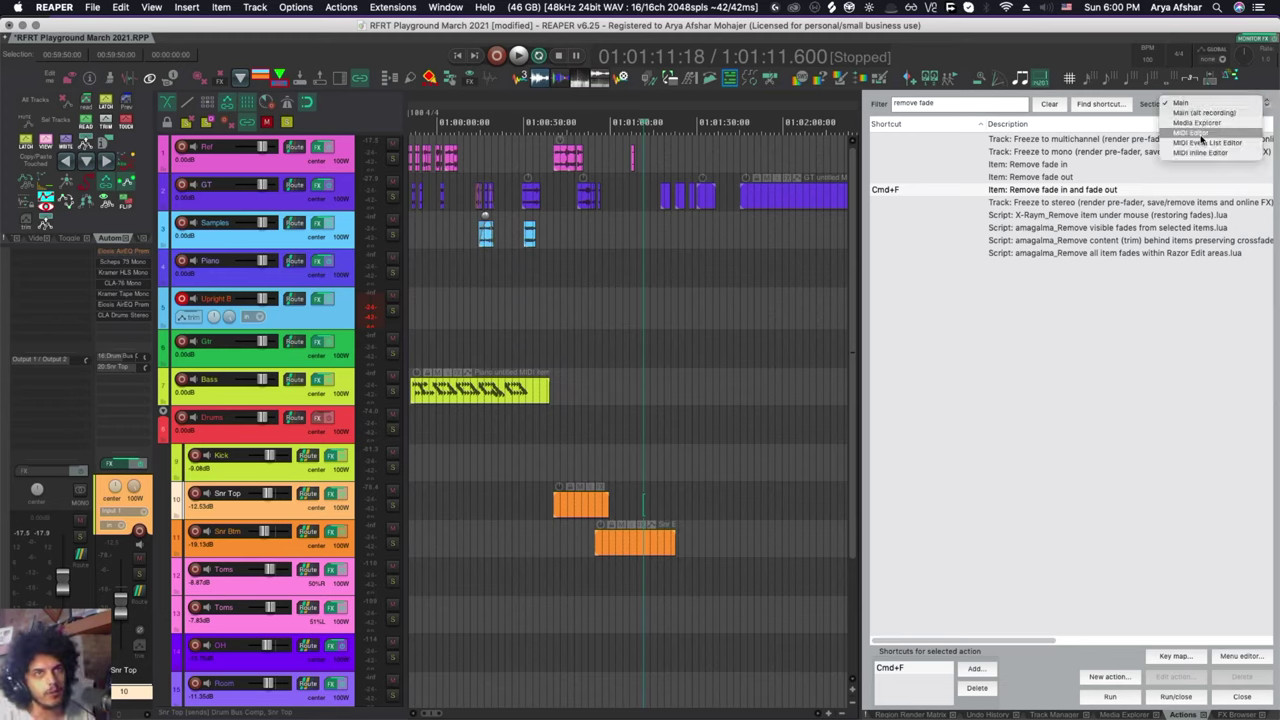
left_click(1190, 137)
left_click(1096, 104)
key("super+f")
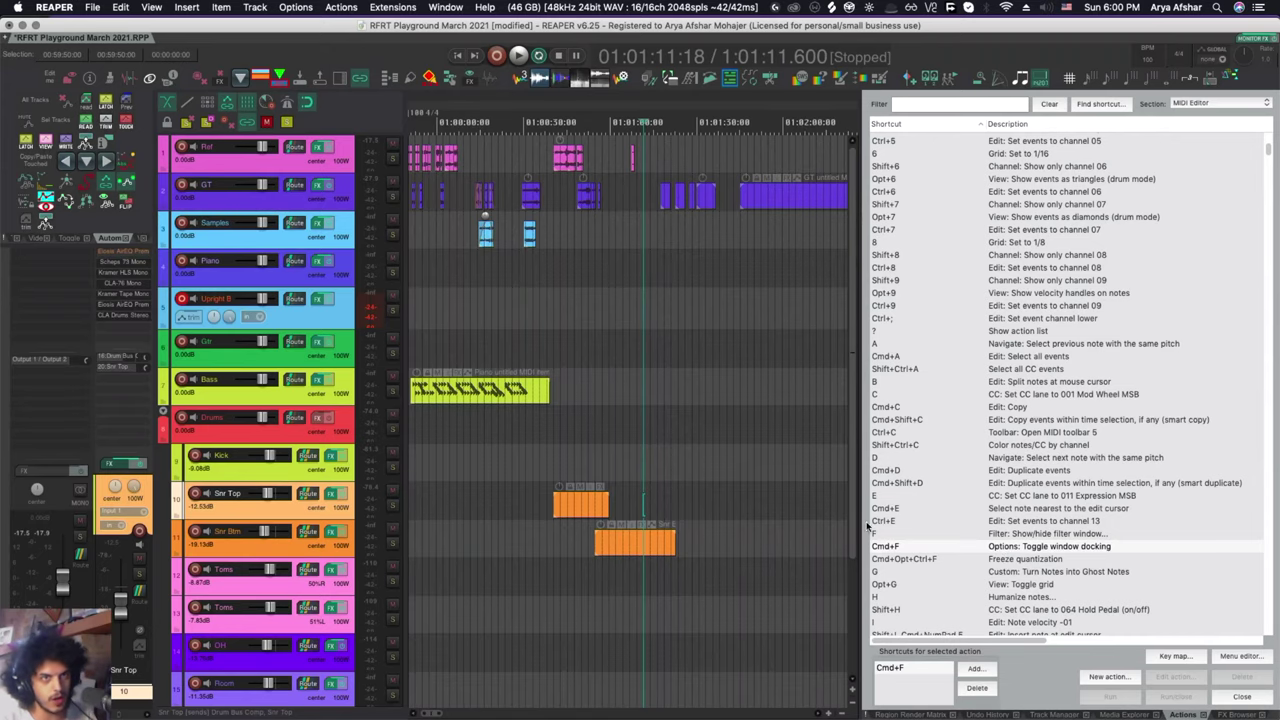
Open the Bass MIDI item in the MIDI editor, toggle its docking with Cmd+F, and show the event list
double_click(468, 392)
left_click(464, 578)
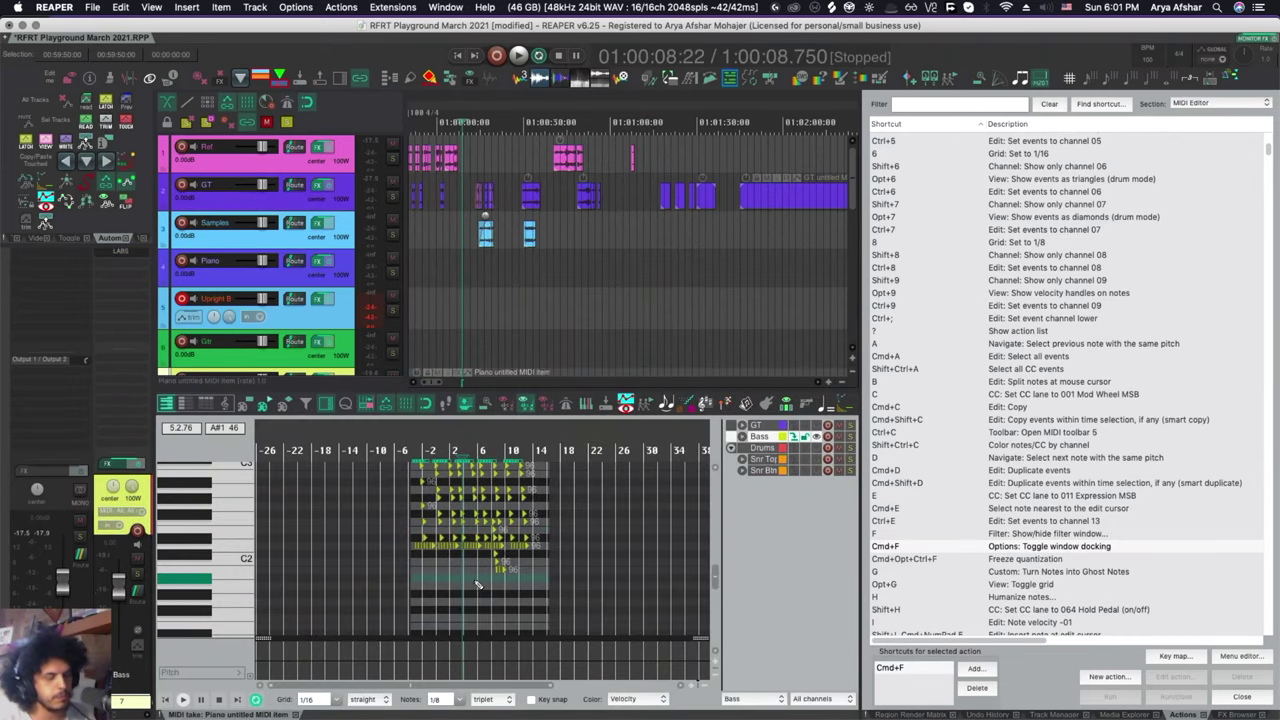
key("super+f")
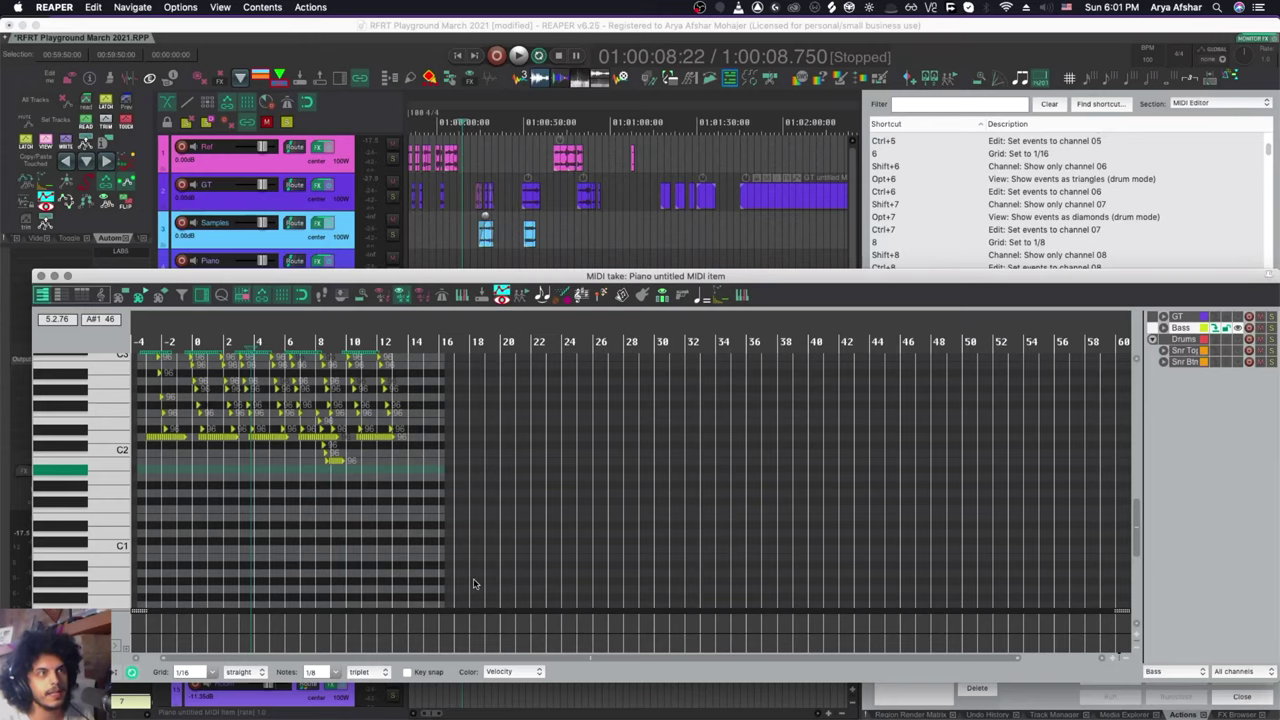
key("super+f")
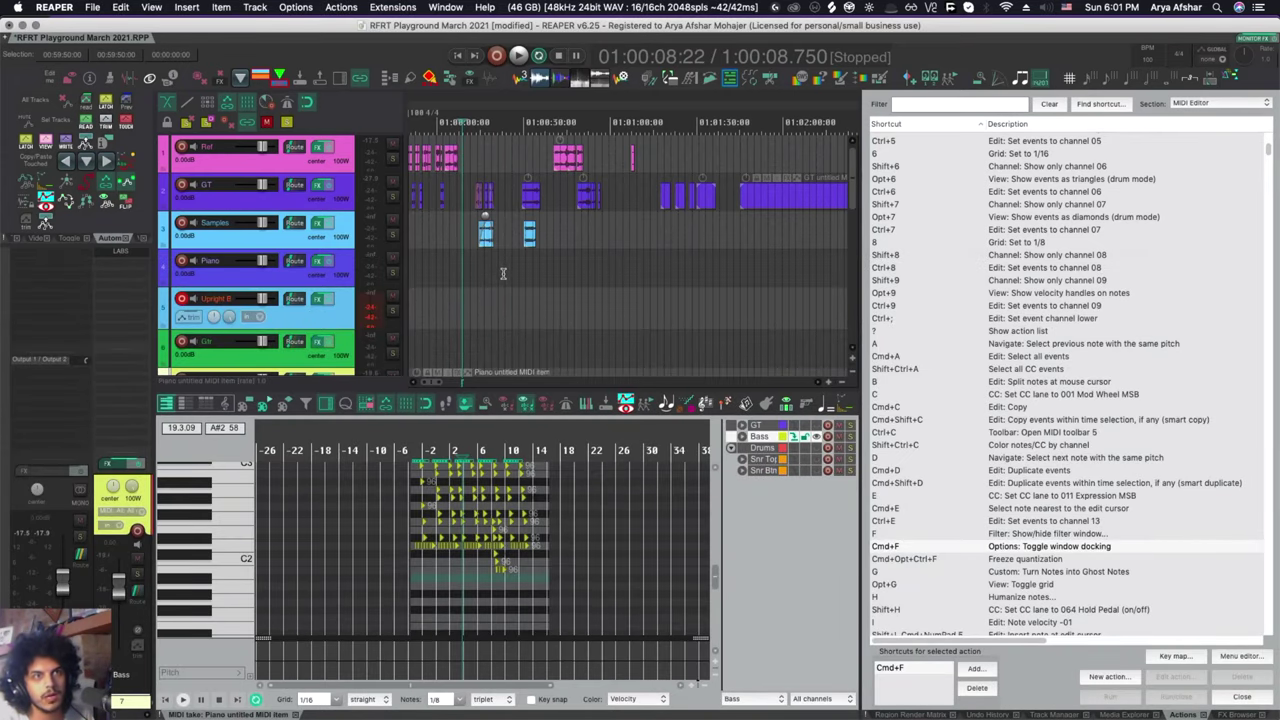
left_click(1220, 103)
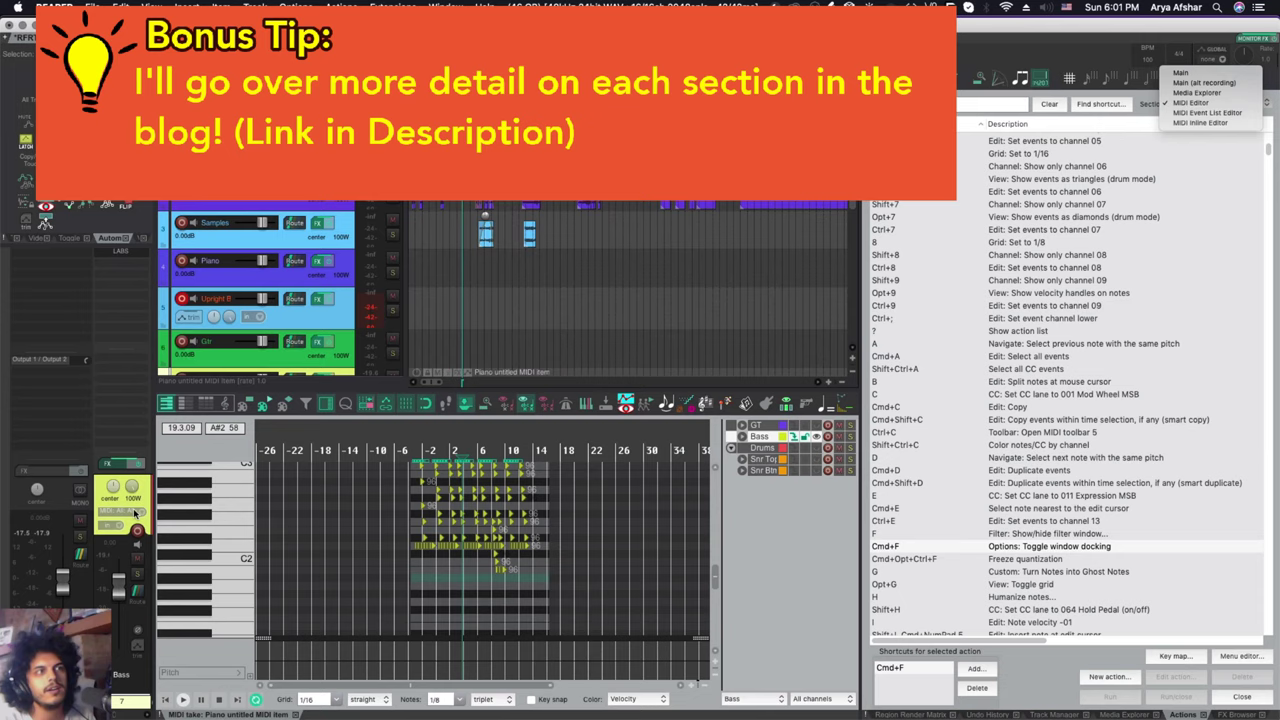
key("alt+3")
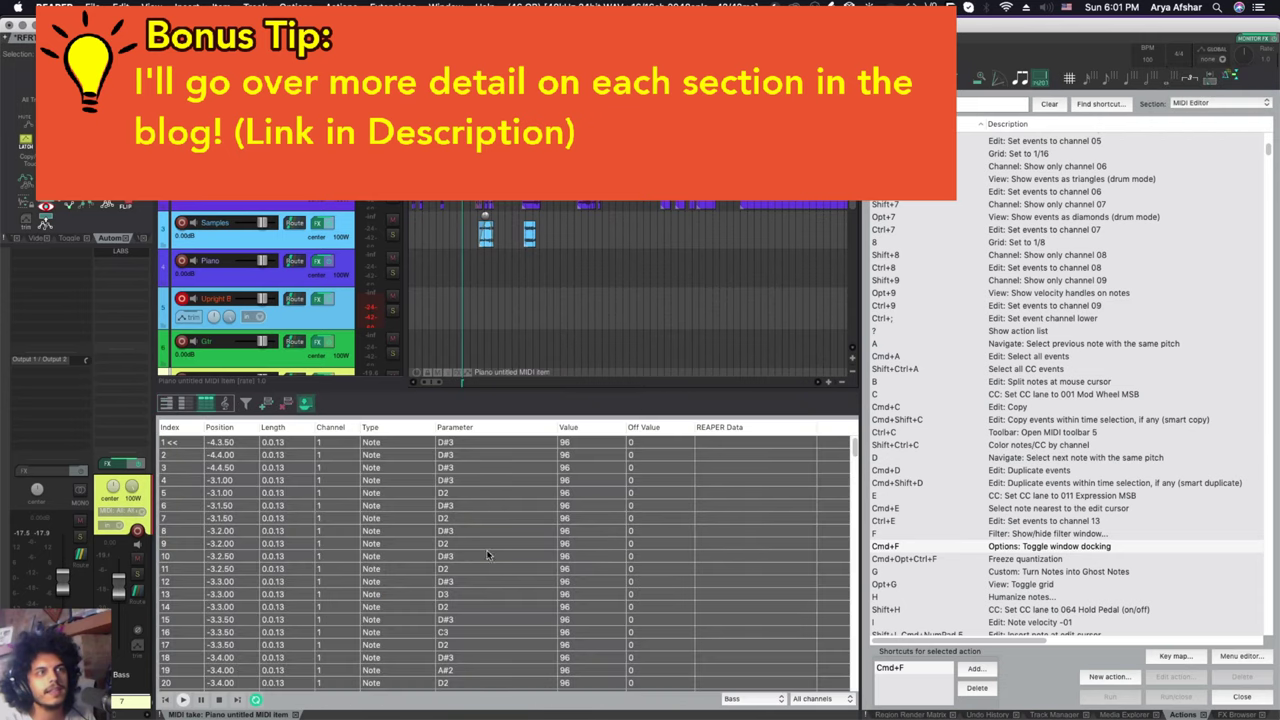
Show the MIDI Inline Editor section, open the Bass item inline, and audition its notes
left_click(1231, 103)
left_click(1222, 125)
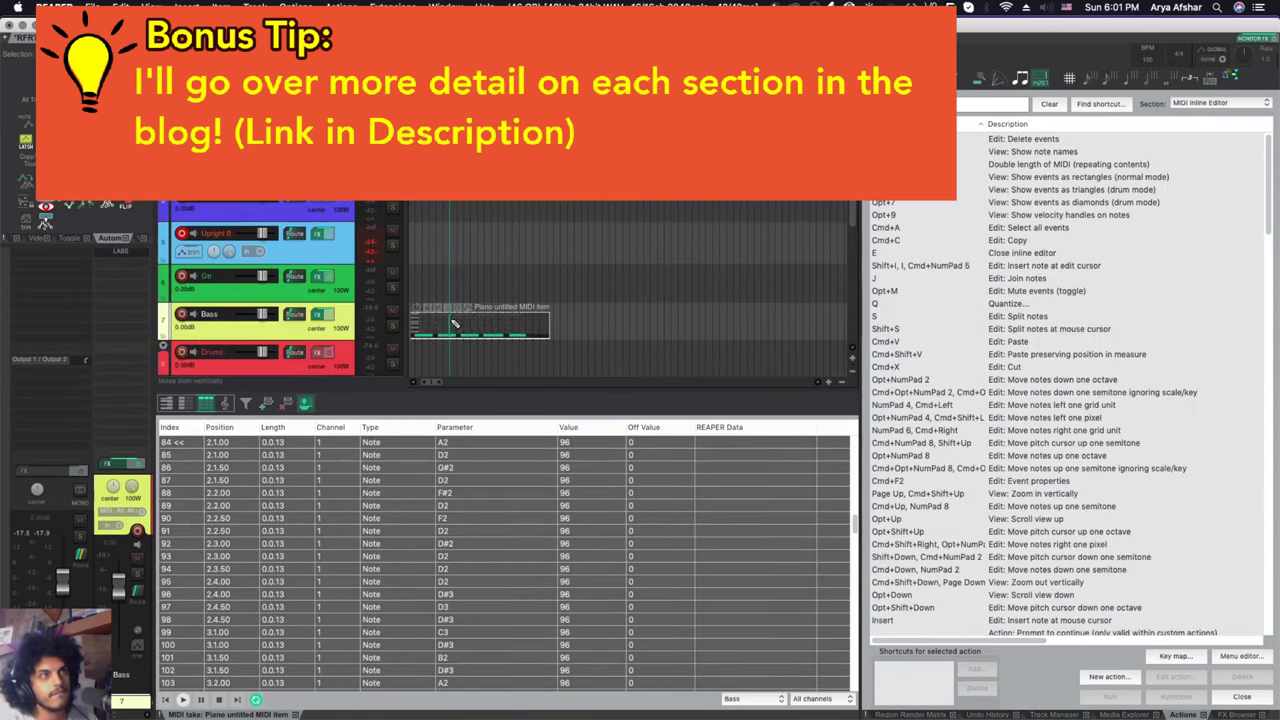
double_click(455, 323)
scroll(447, 338, "up", 3)
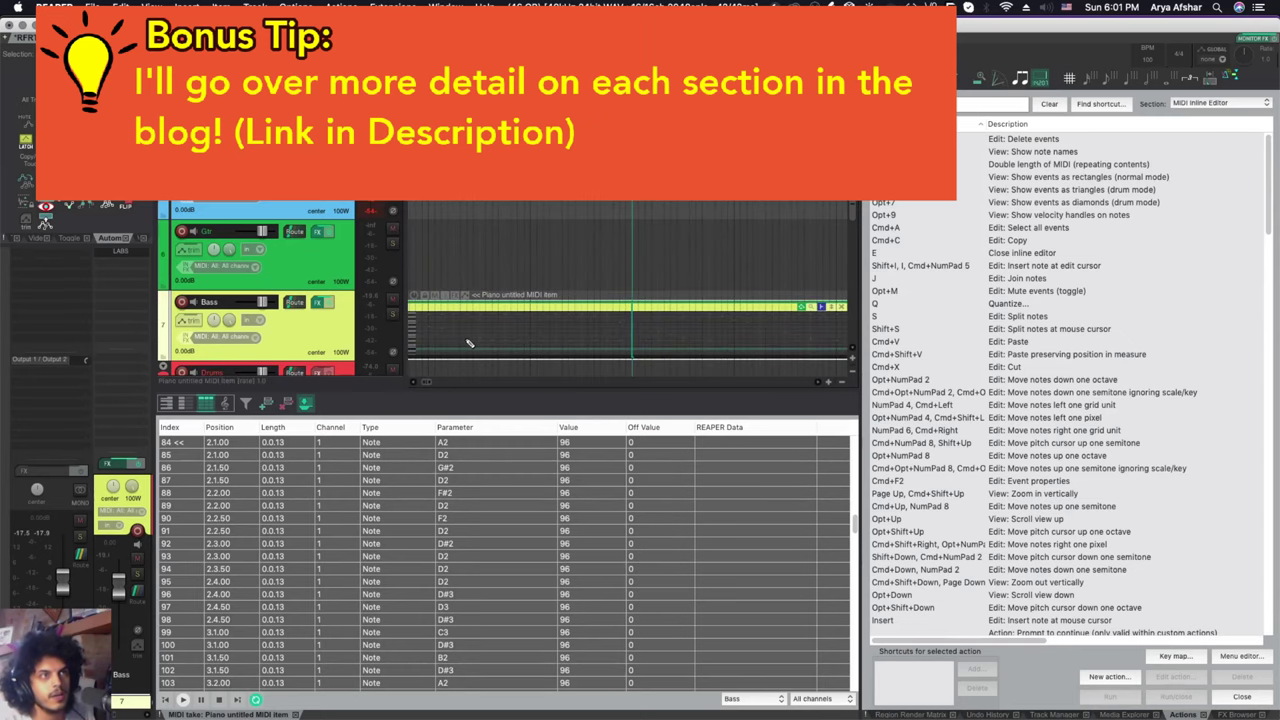
scroll(468, 343, "down", 5)
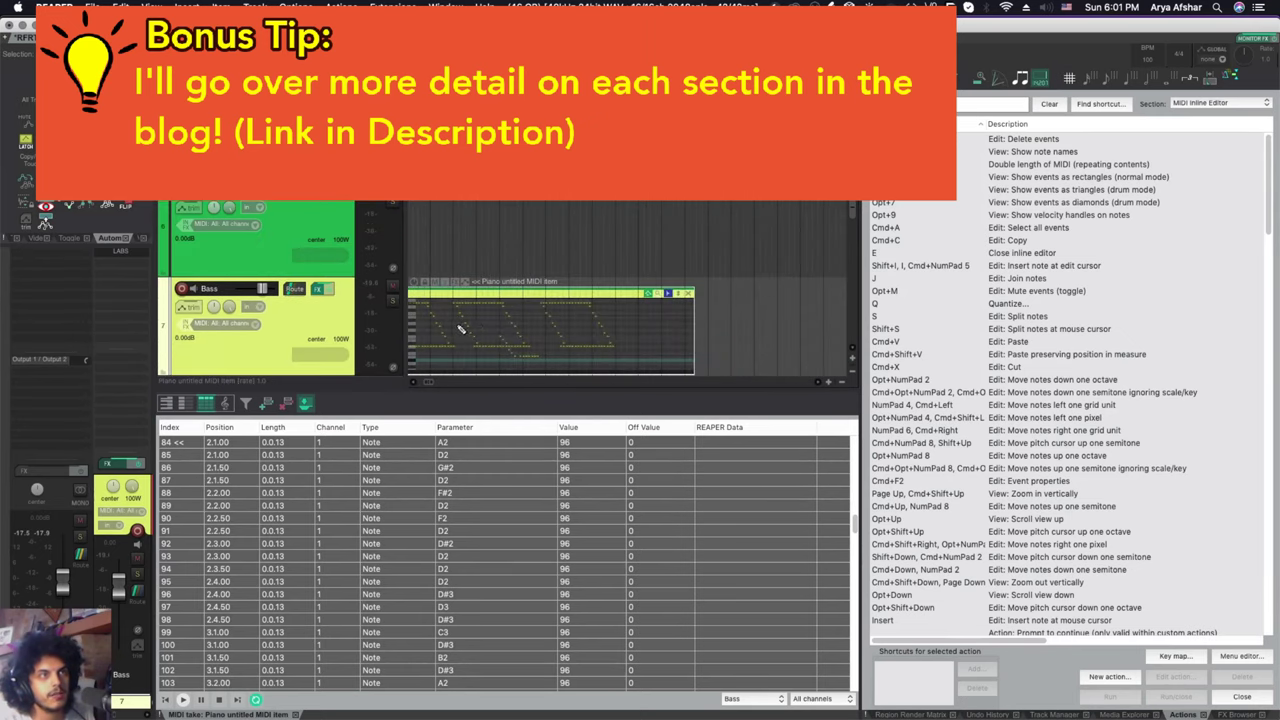
left_click(461, 329)
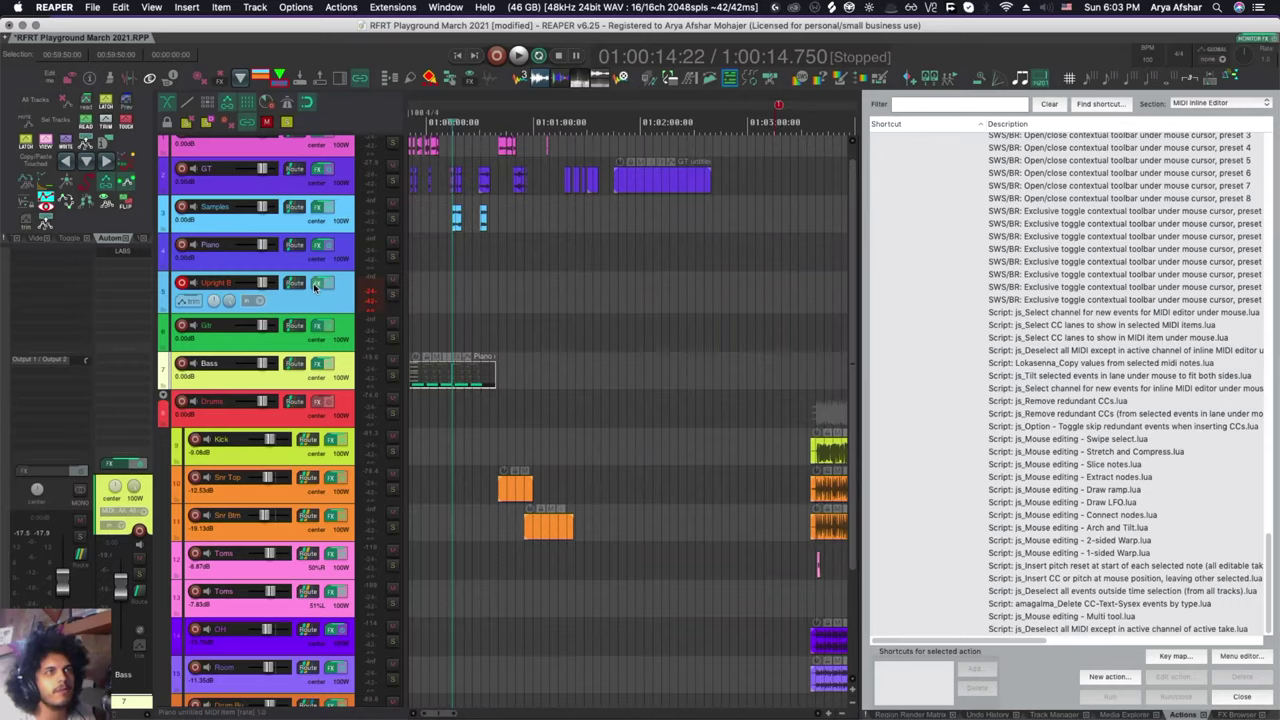
Open the Upright Bass FX window and type 'uprightbass' into the instrument search box
left_click(318, 283)
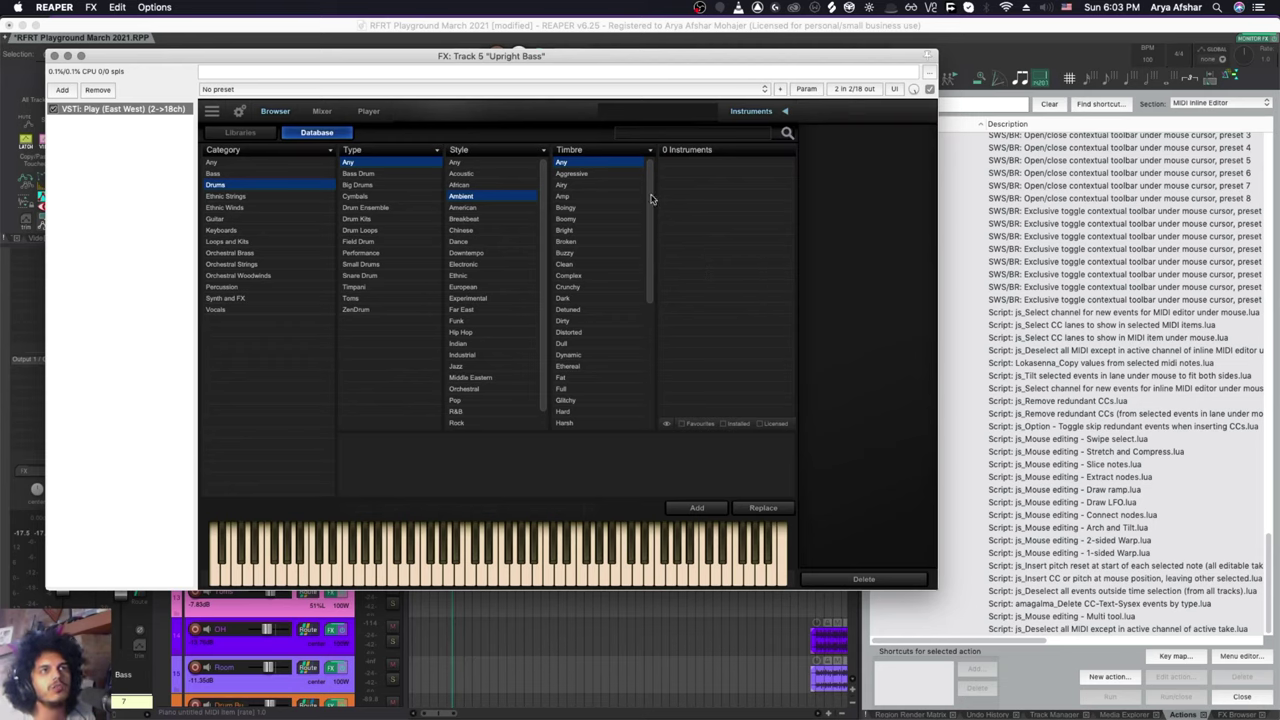
left_click(637, 134)
left_click(667, 131)
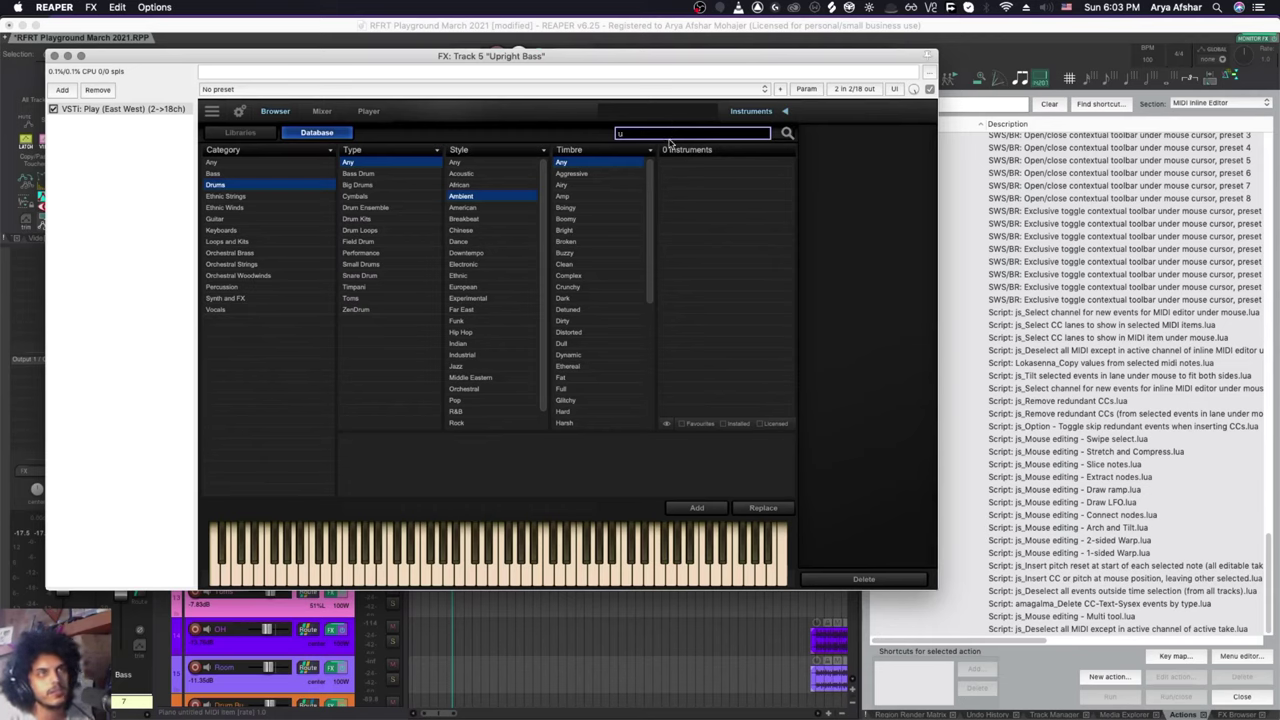
type("uprightbass")
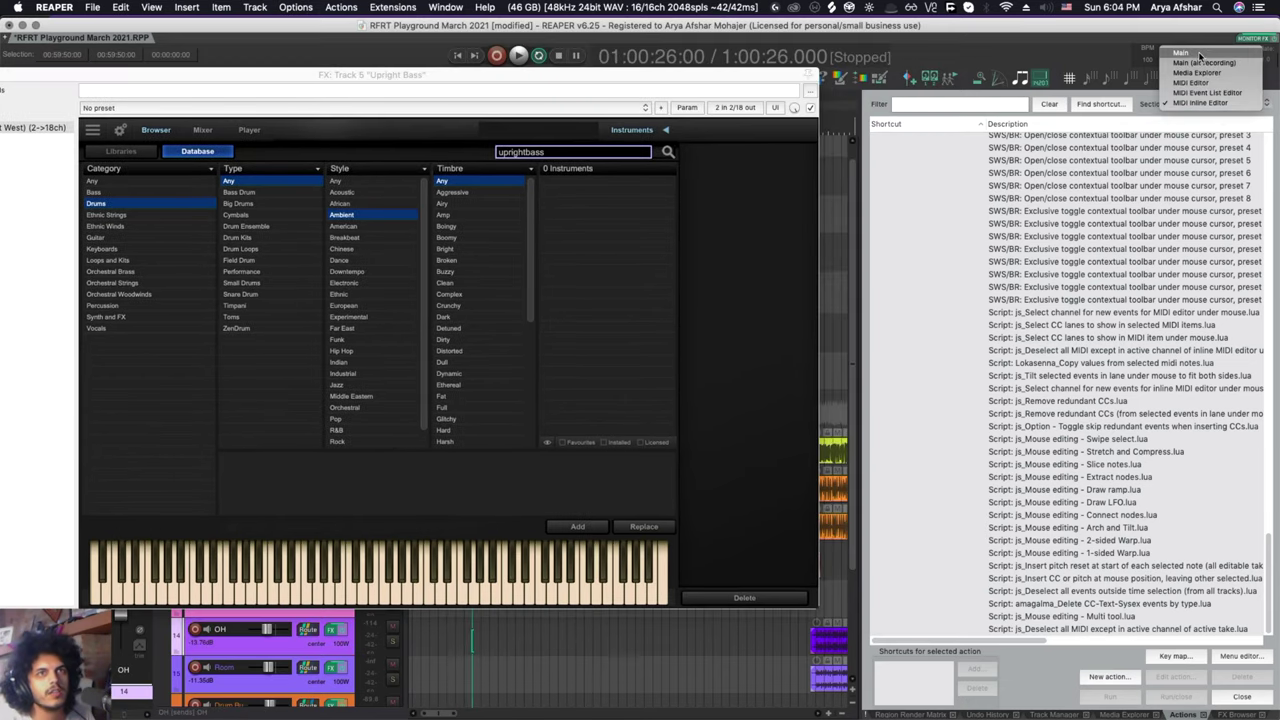
Return the Actions list to the Main section and check which action Space runs
left_click(1200, 55)
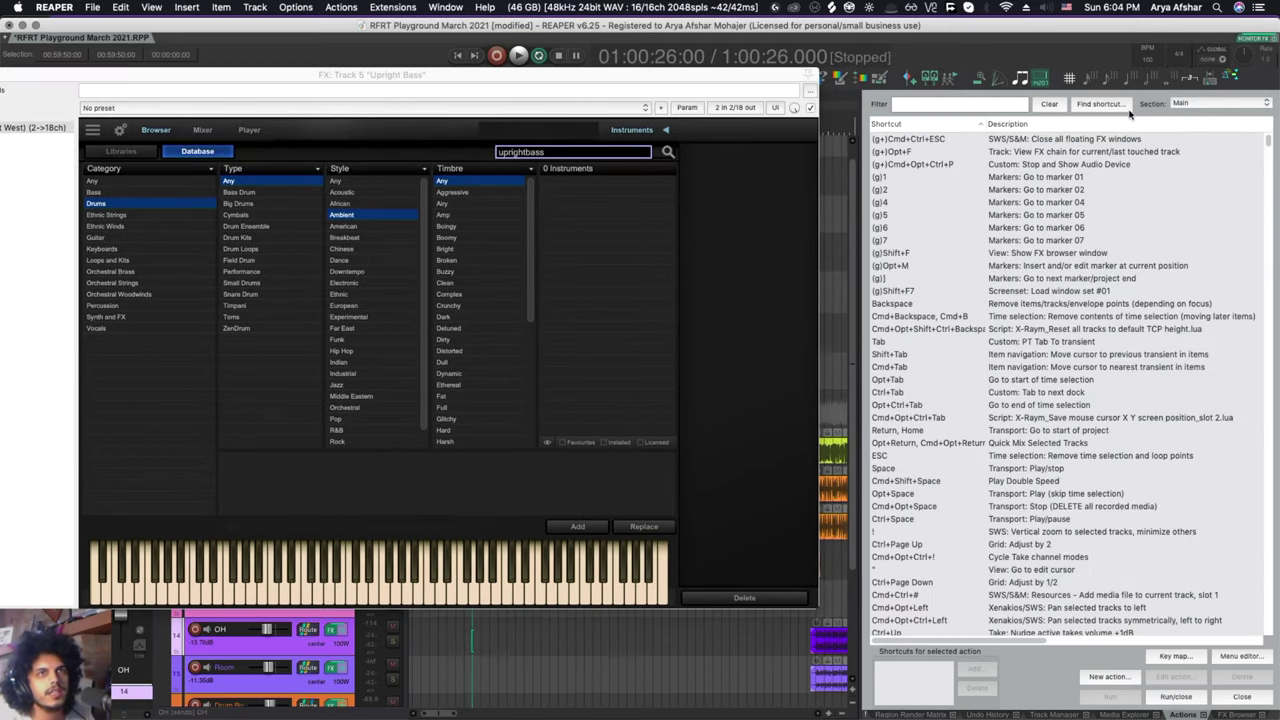
left_click(1102, 104)
key("space")
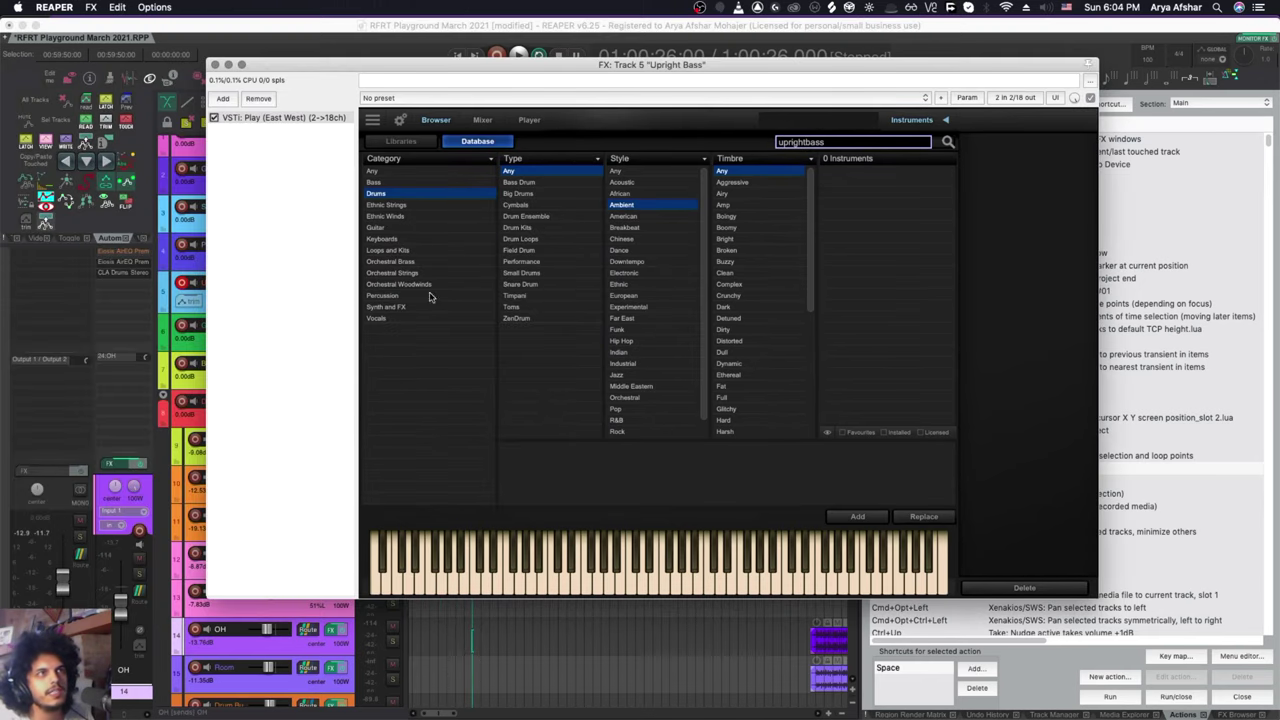
Enable Send all keyboard input to plug-in on the instrument and run the upright bass search
right_click(271, 119)
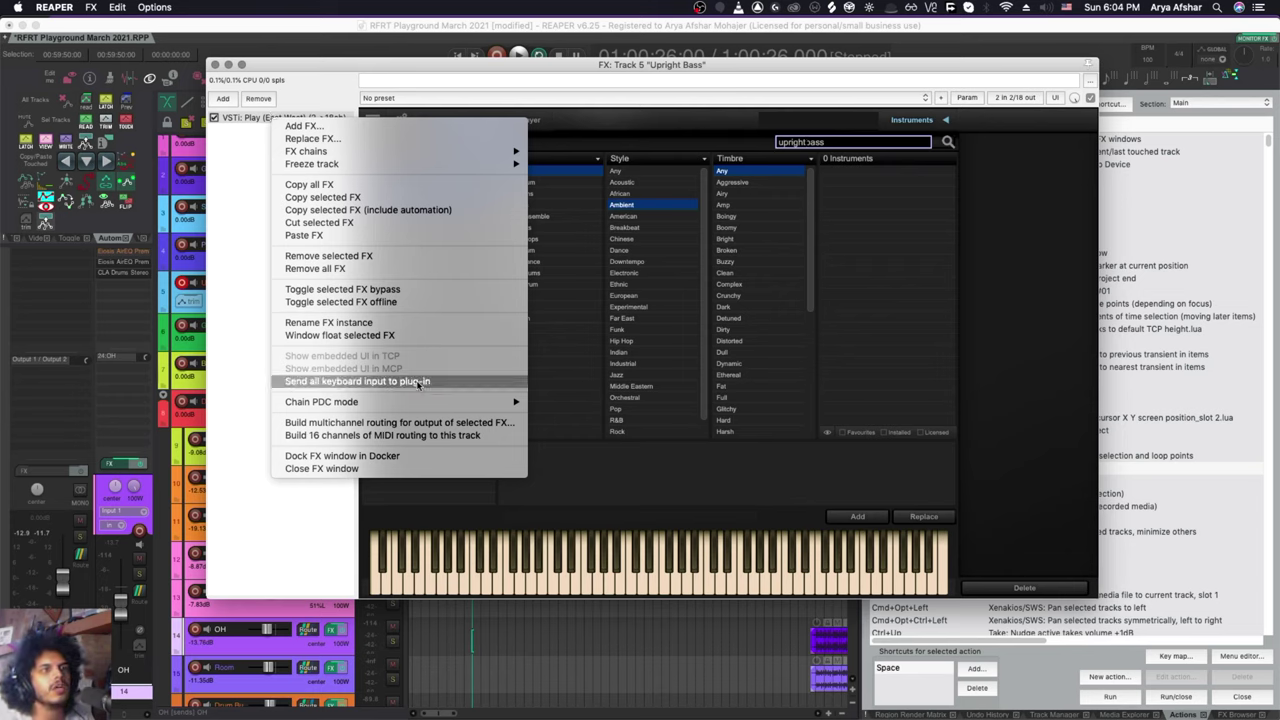
left_click(418, 383)
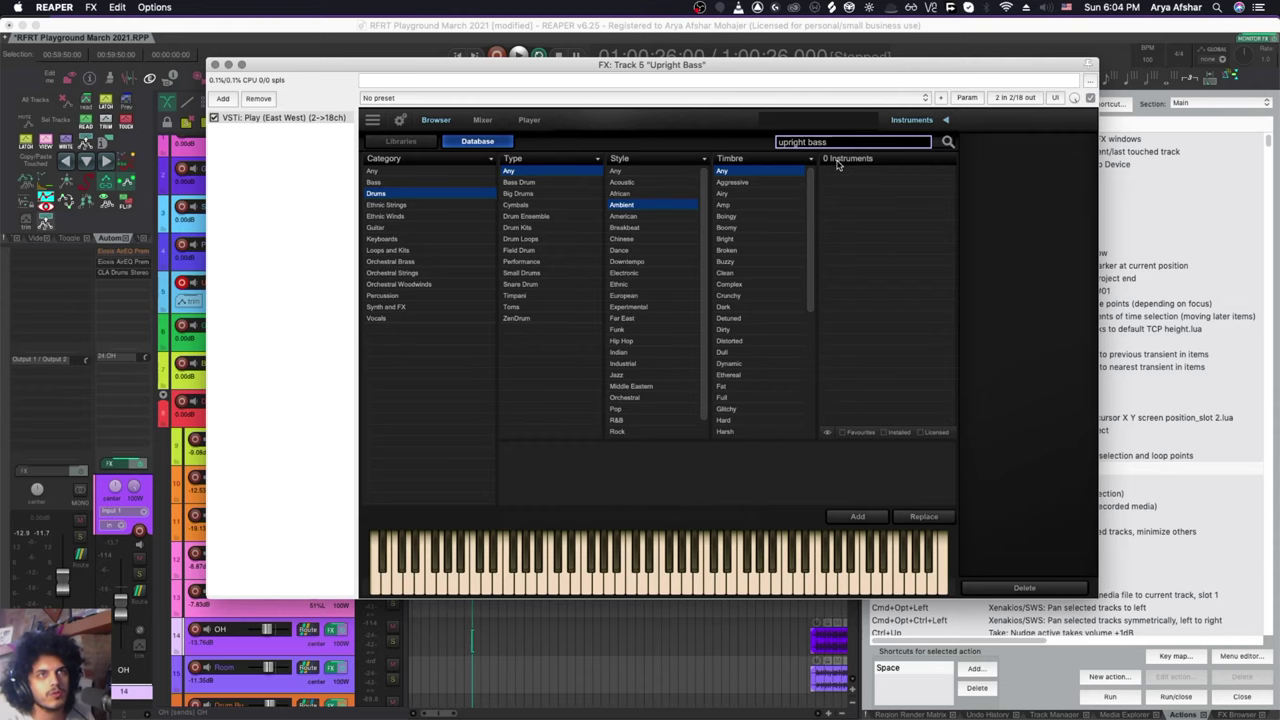
key("Return")
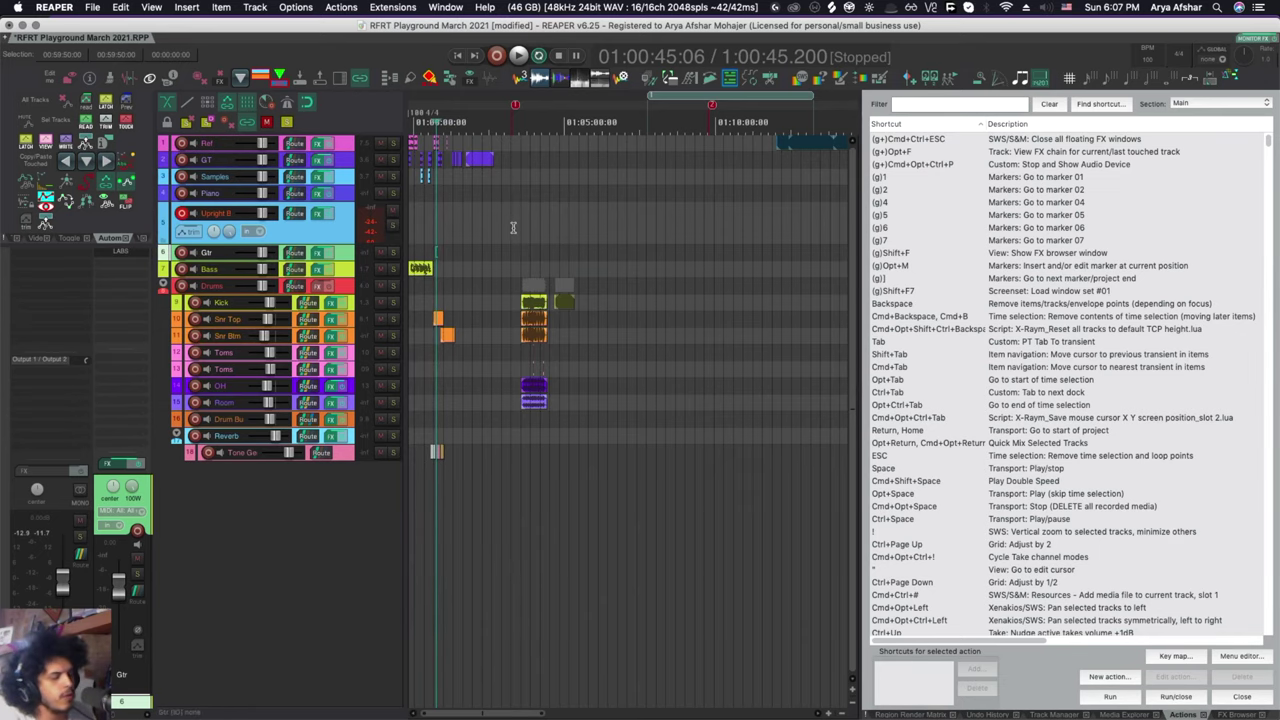
Jump the edit cursor through markers 1, 2, 3, 5, then 1, 3, 4 and 5
key("1")
key("2")
key("3")
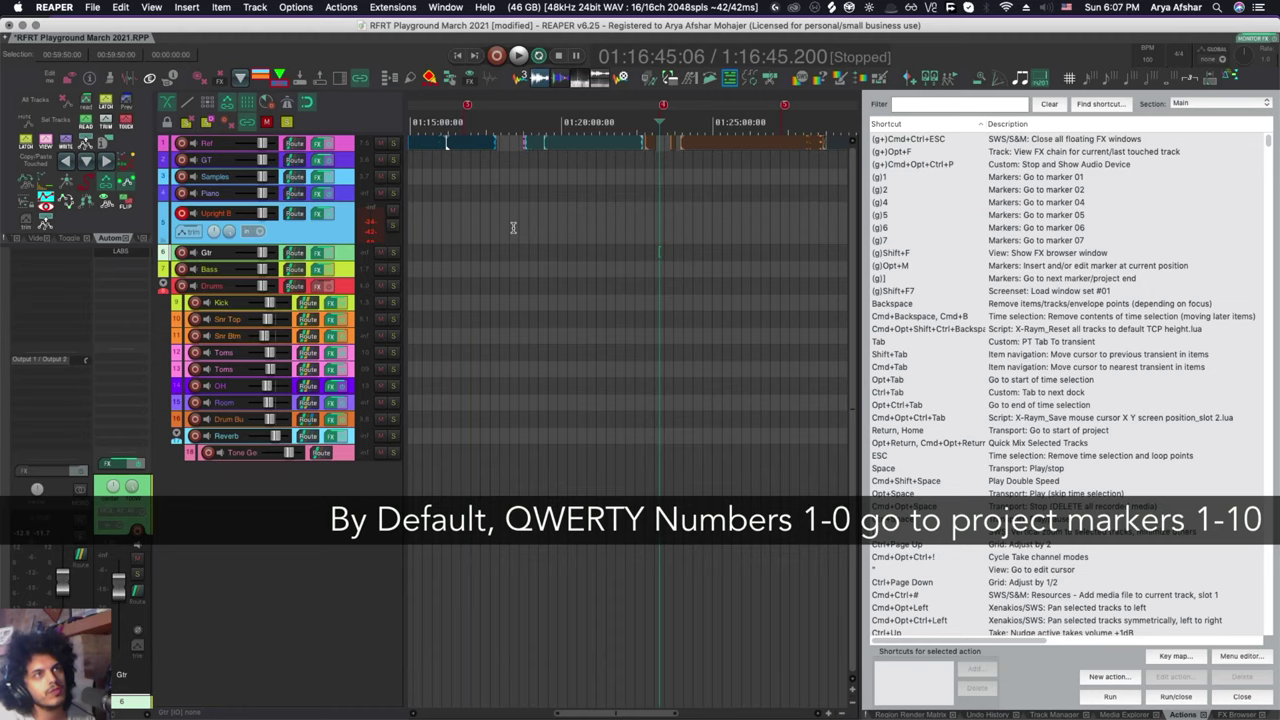
key("5")
scroll(513, 228, "down", 3)
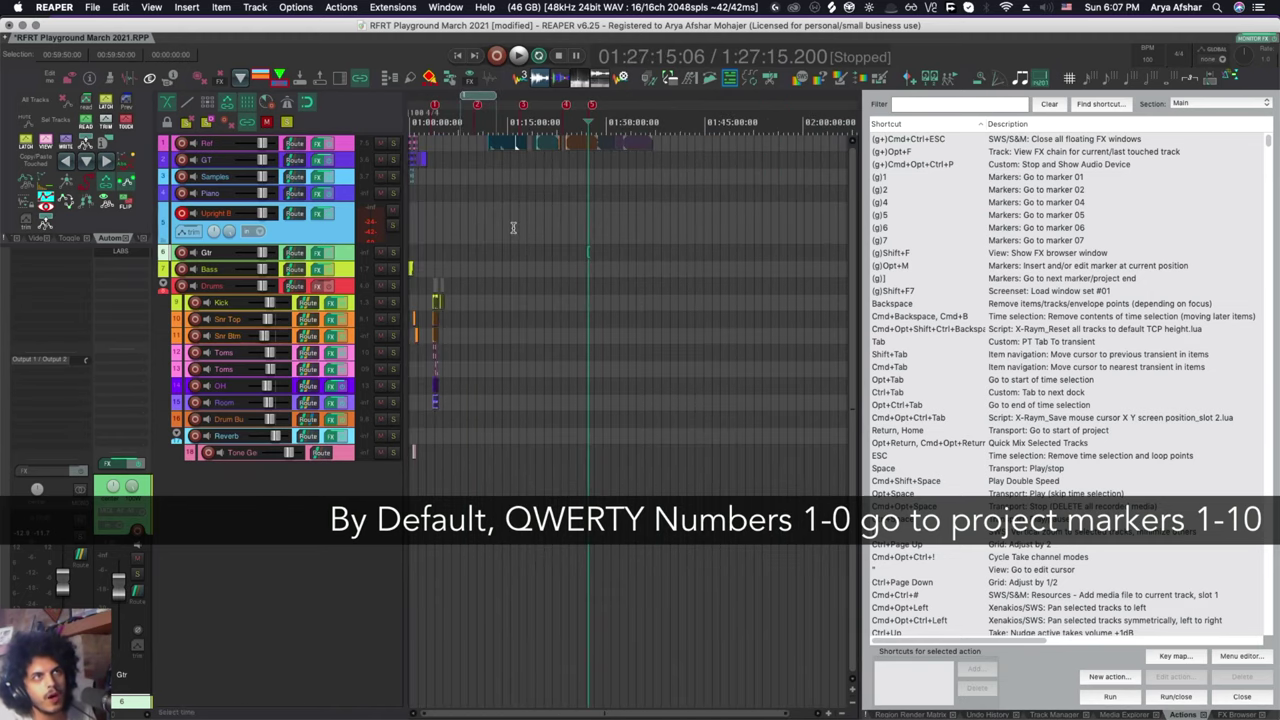
key("1")
key("3")
key("4")
key("5")
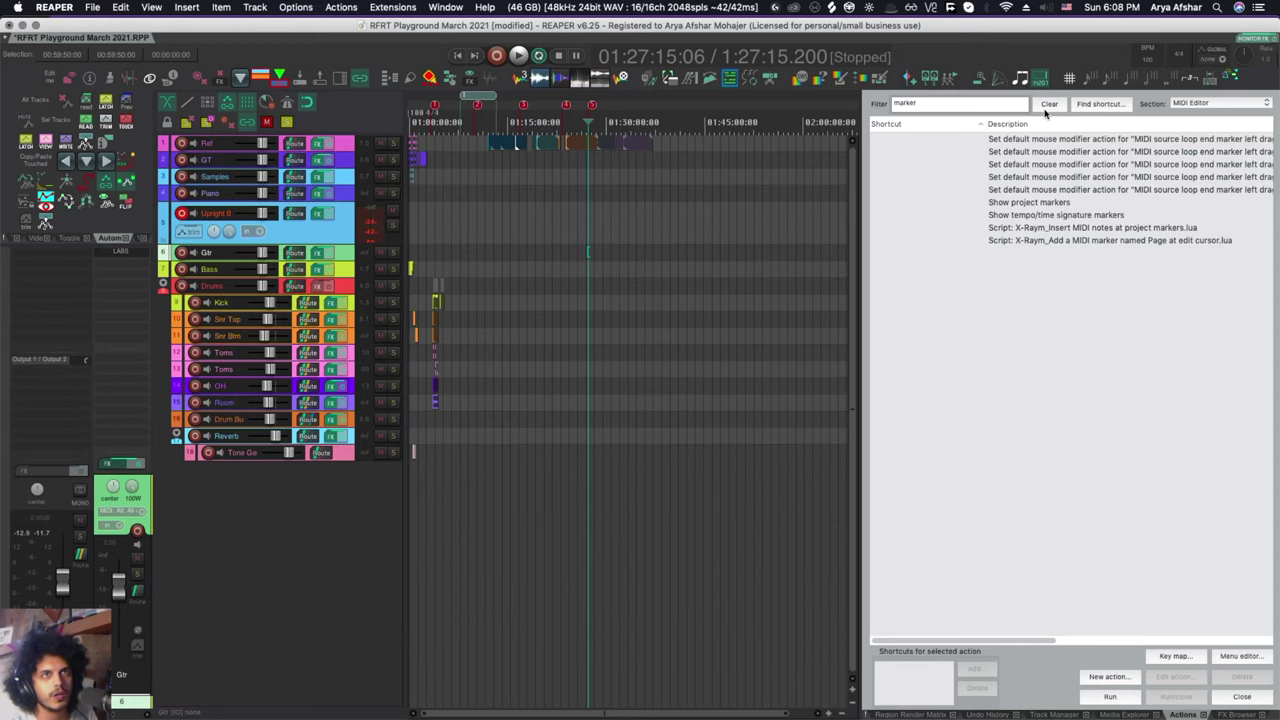
Clear the filter, show the Main section, and give Go to marker 01 the shortcut 1 with a scope option
left_click(1048, 104)
left_click(1220, 103)
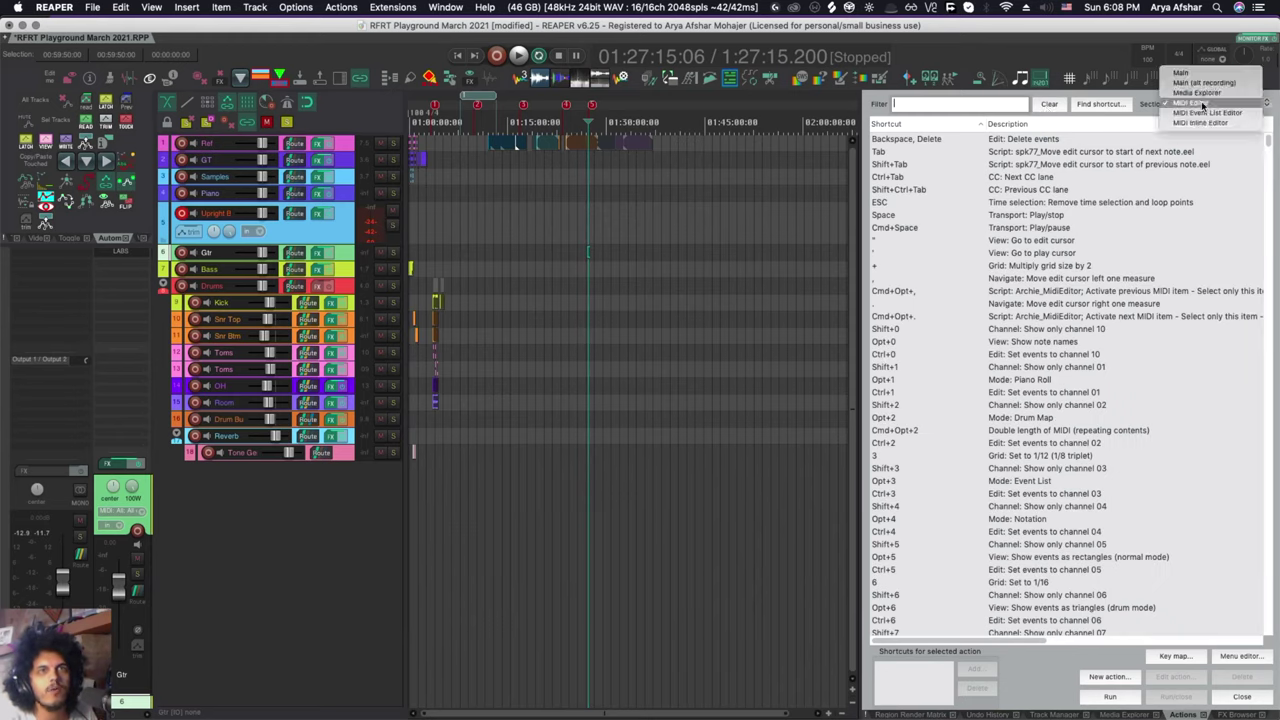
left_click(1195, 75)
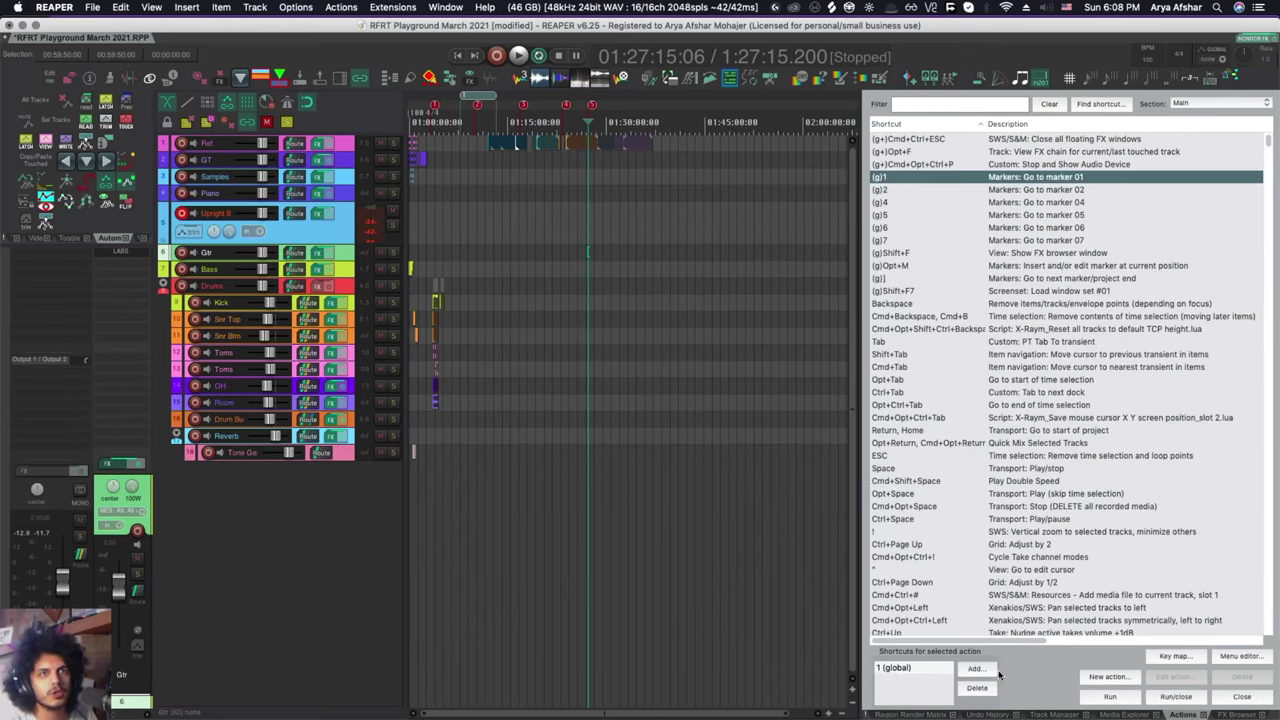
left_click(977, 668)
key("1")
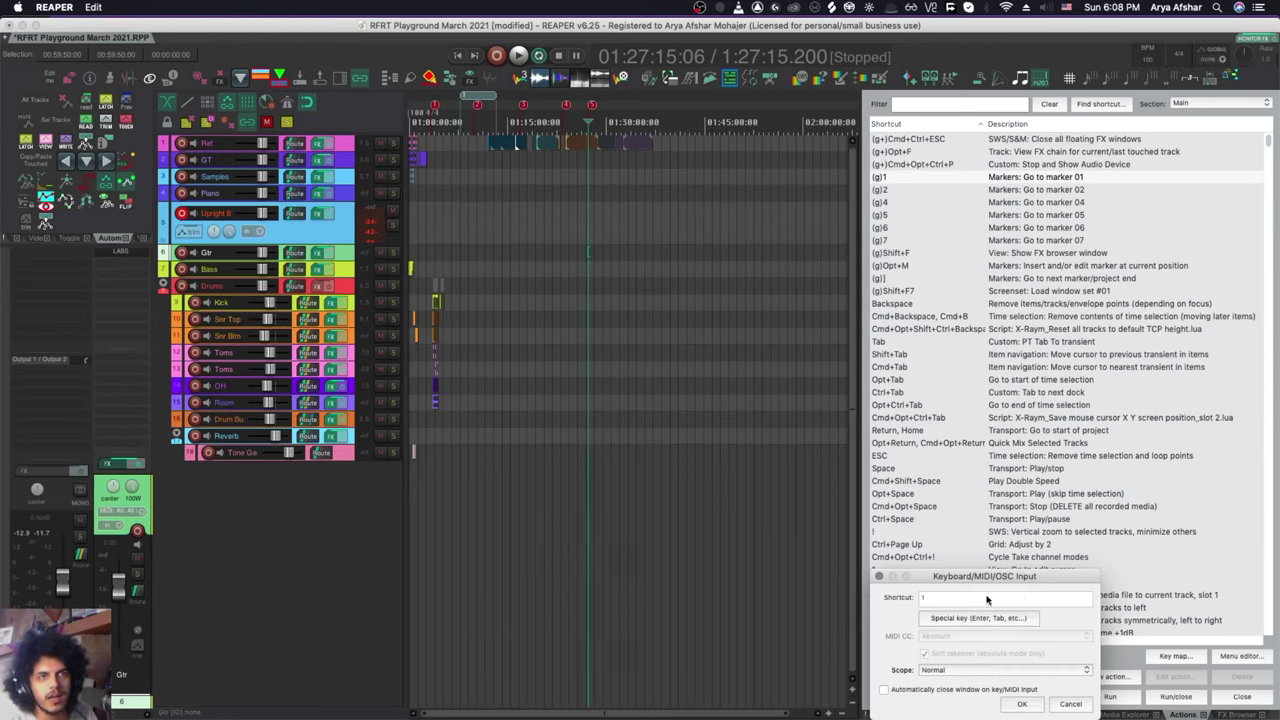
left_click(960, 669)
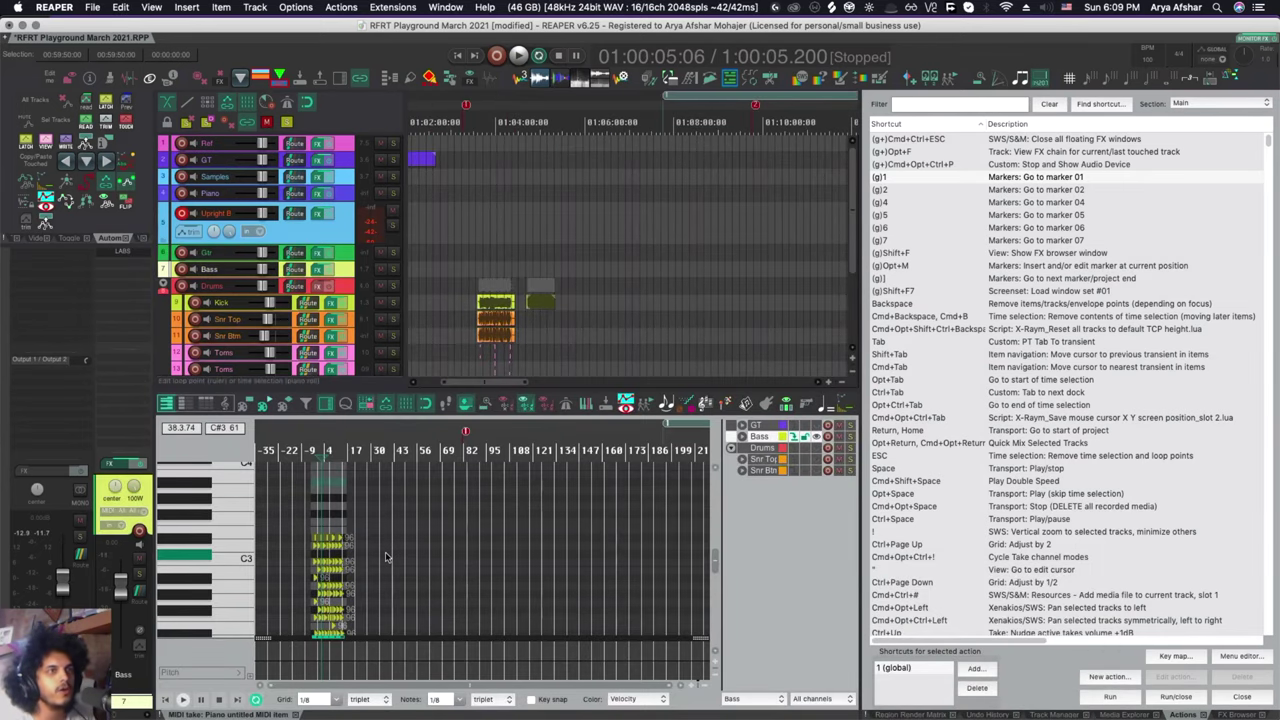
Jump the edit cursor to markers 1, 2 and 5 with the number keys
key("1")
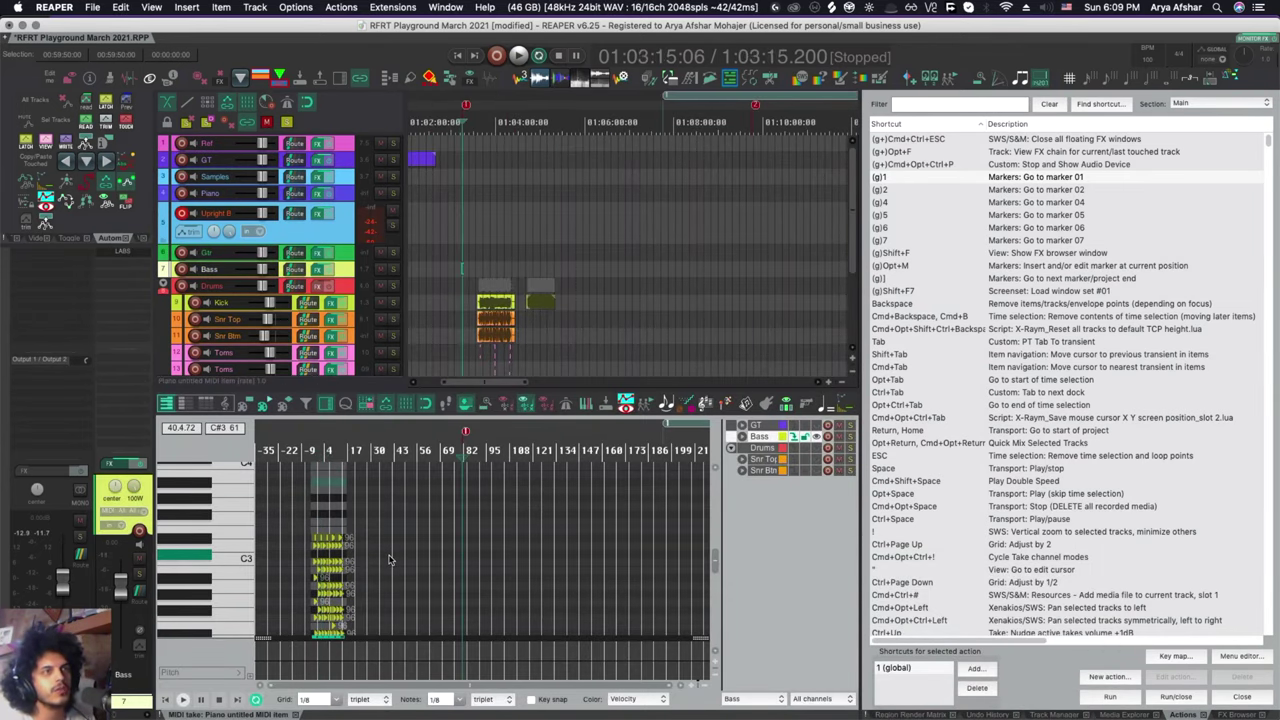
key("2")
key("5")
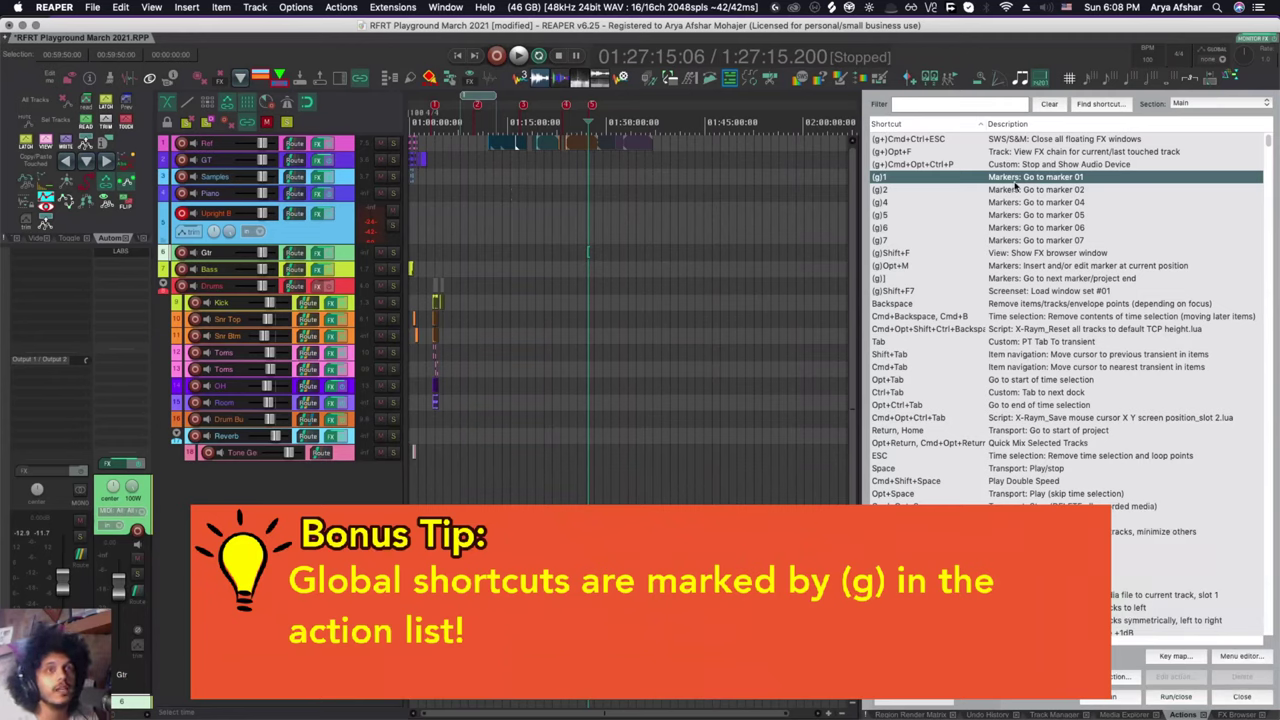
Keep the Actions list on the Main section and check the Play plug-in's options menu
left_click(1182, 104)
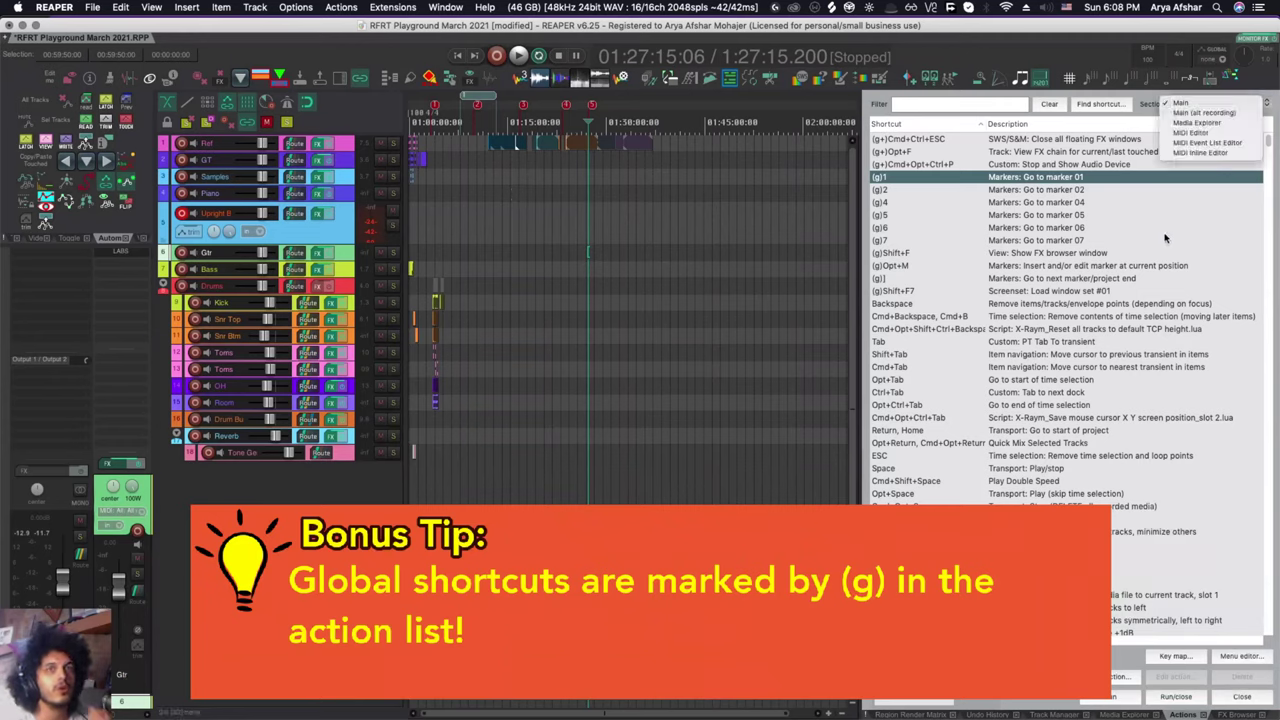
left_click(1074, 234)
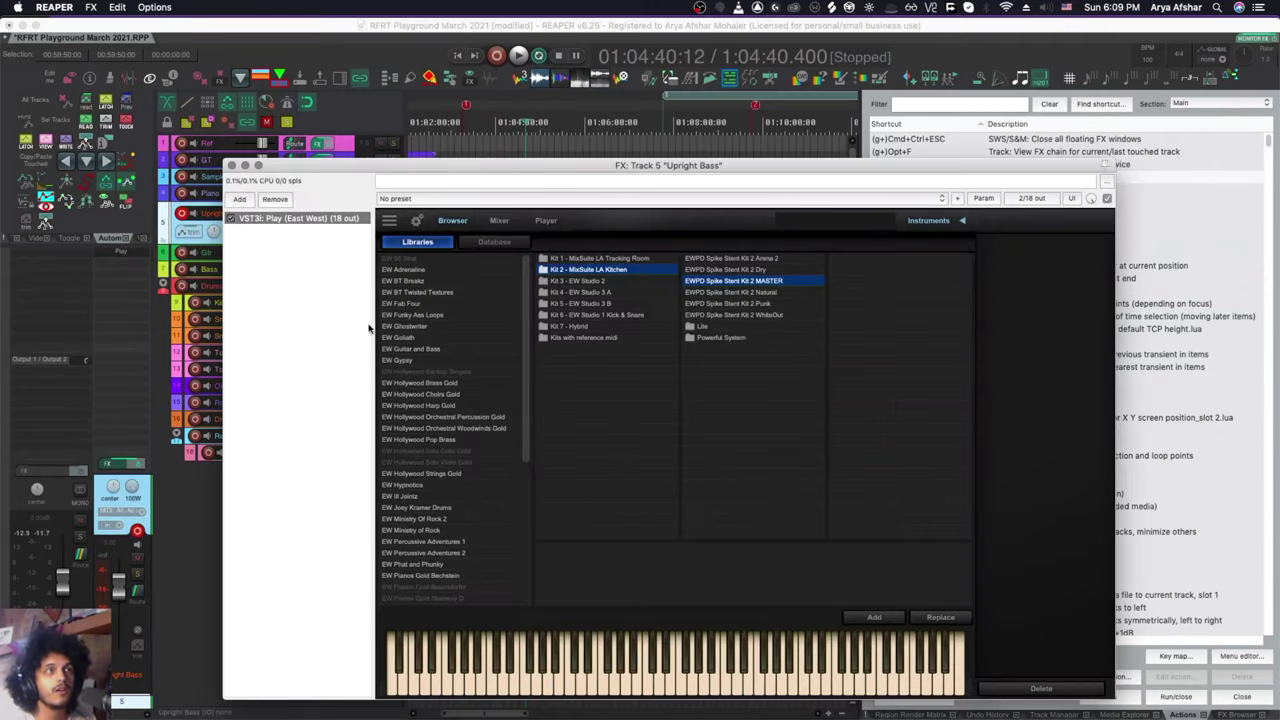
right_click(277, 222)
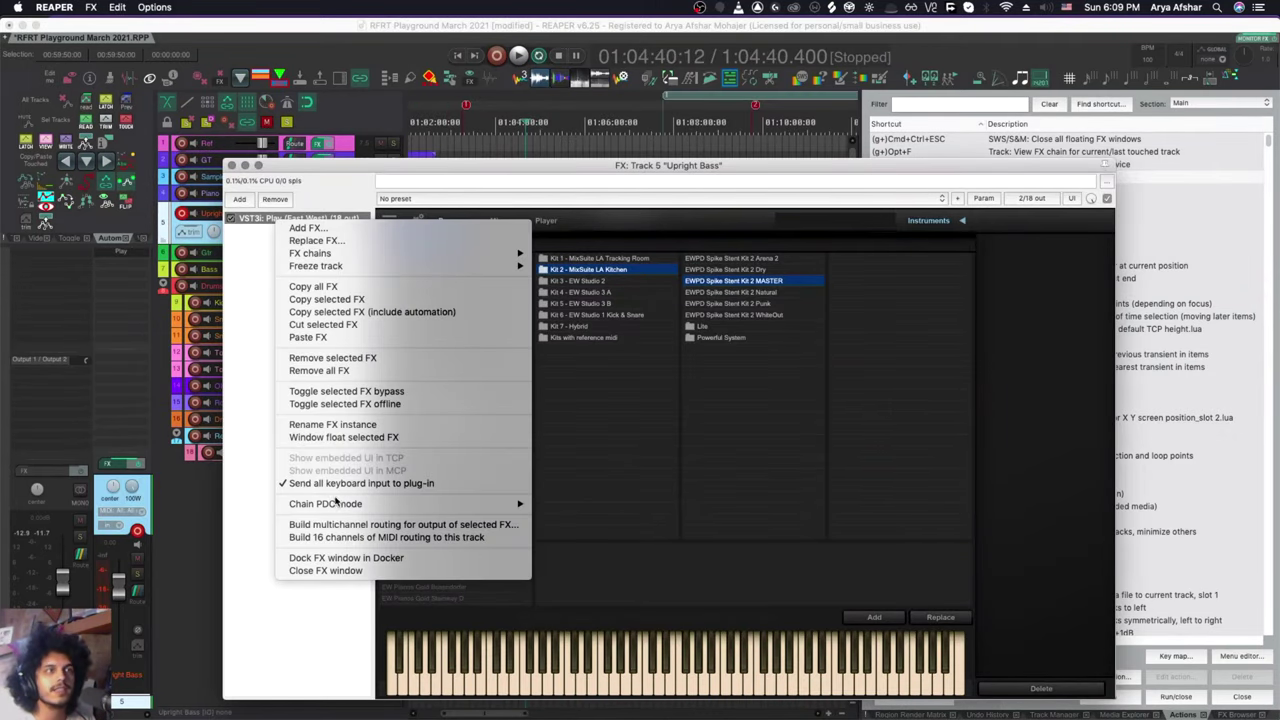
left_click(250, 434)
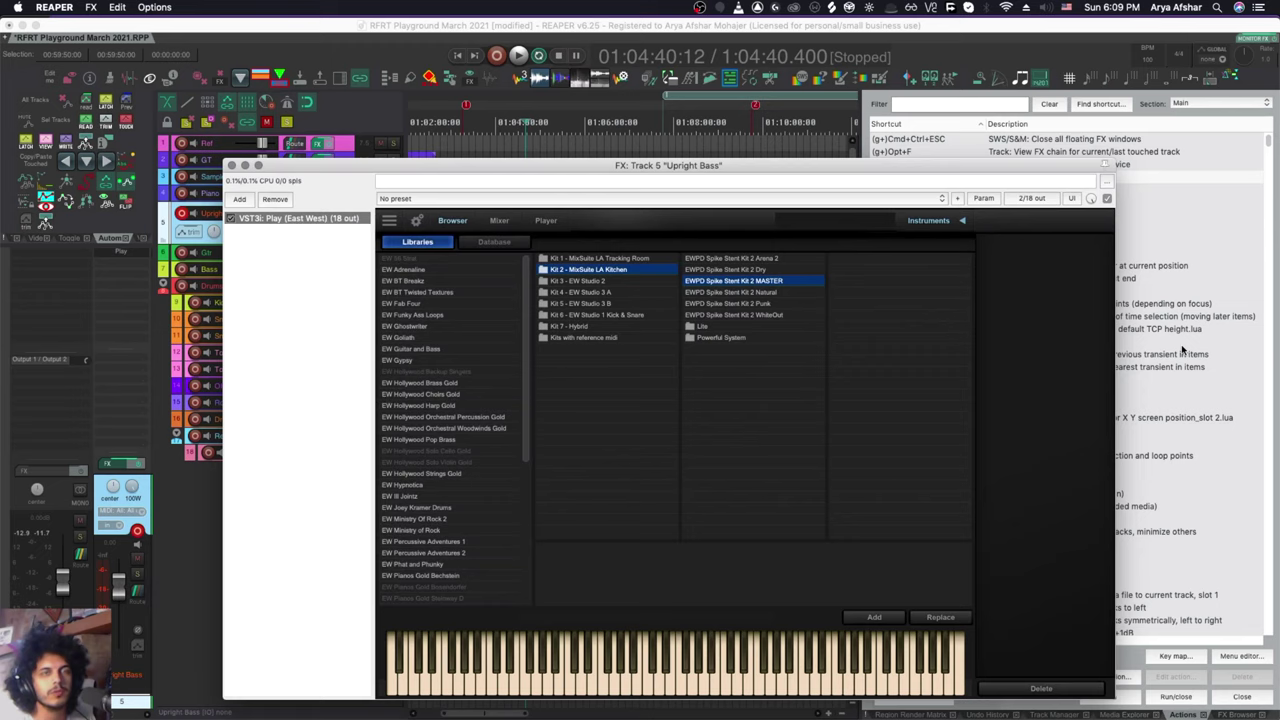
Switch the Play instrument browser to Database view and search for 'upright'
left_click(493, 242)
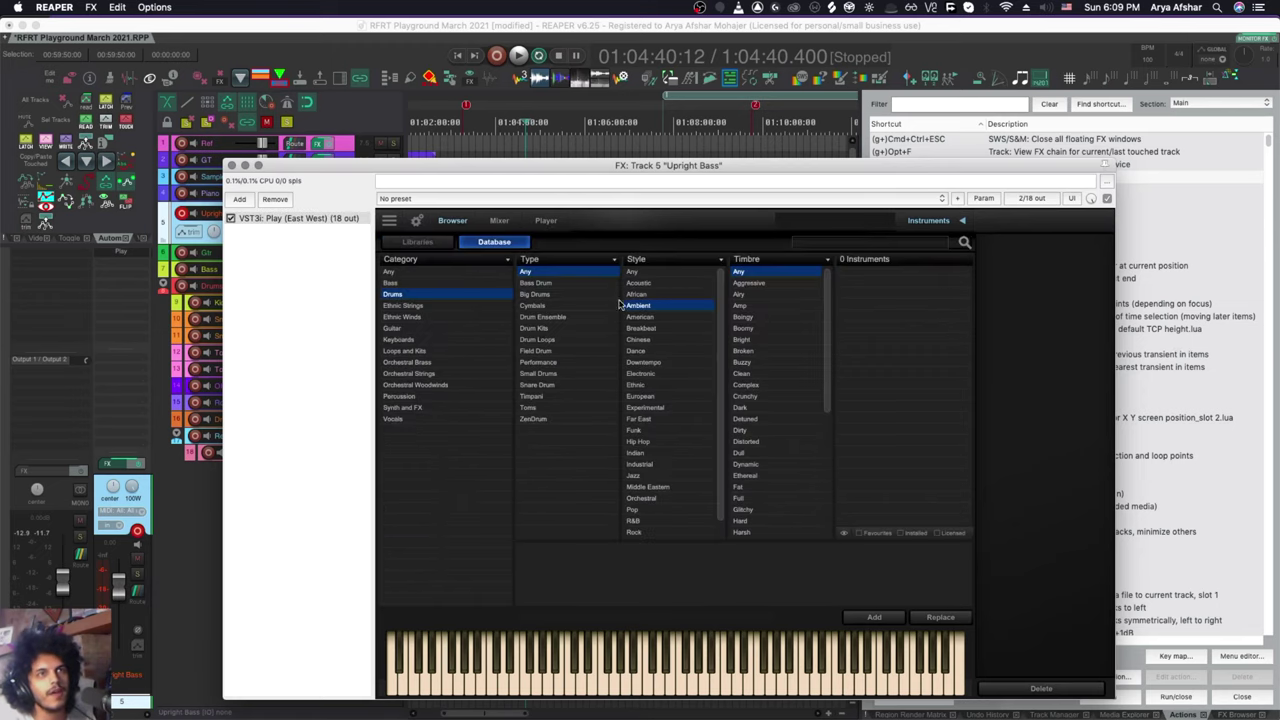
left_click(867, 242)
type("upright")
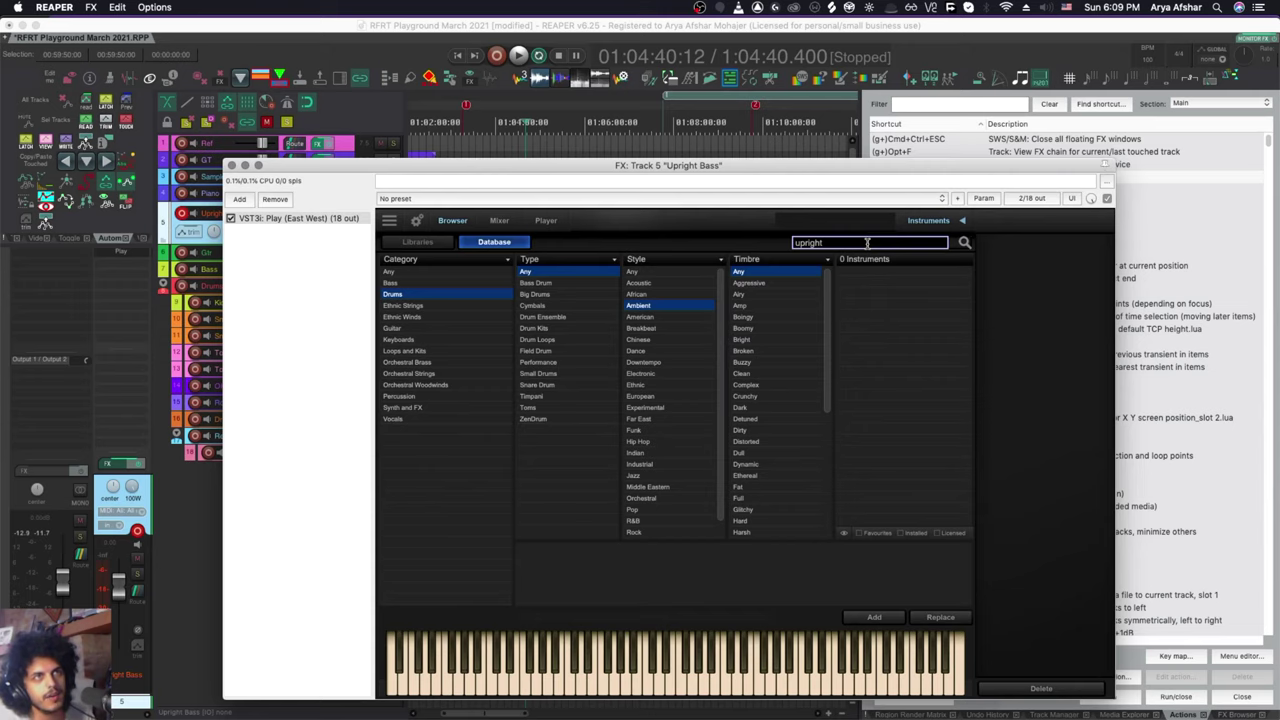
Jump the edit cursor to the marker at 01:09:45 using the ] key
left_click(754, 127)
left_click(462, 127)
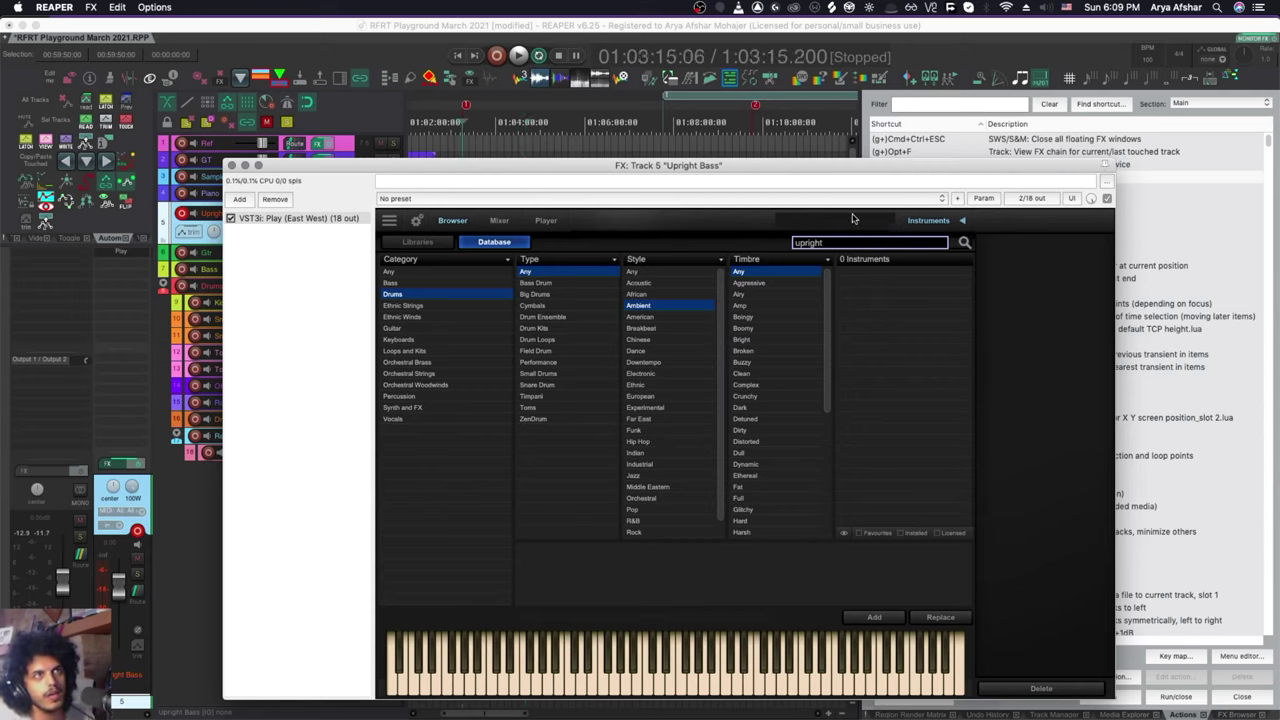
key("bracketright")
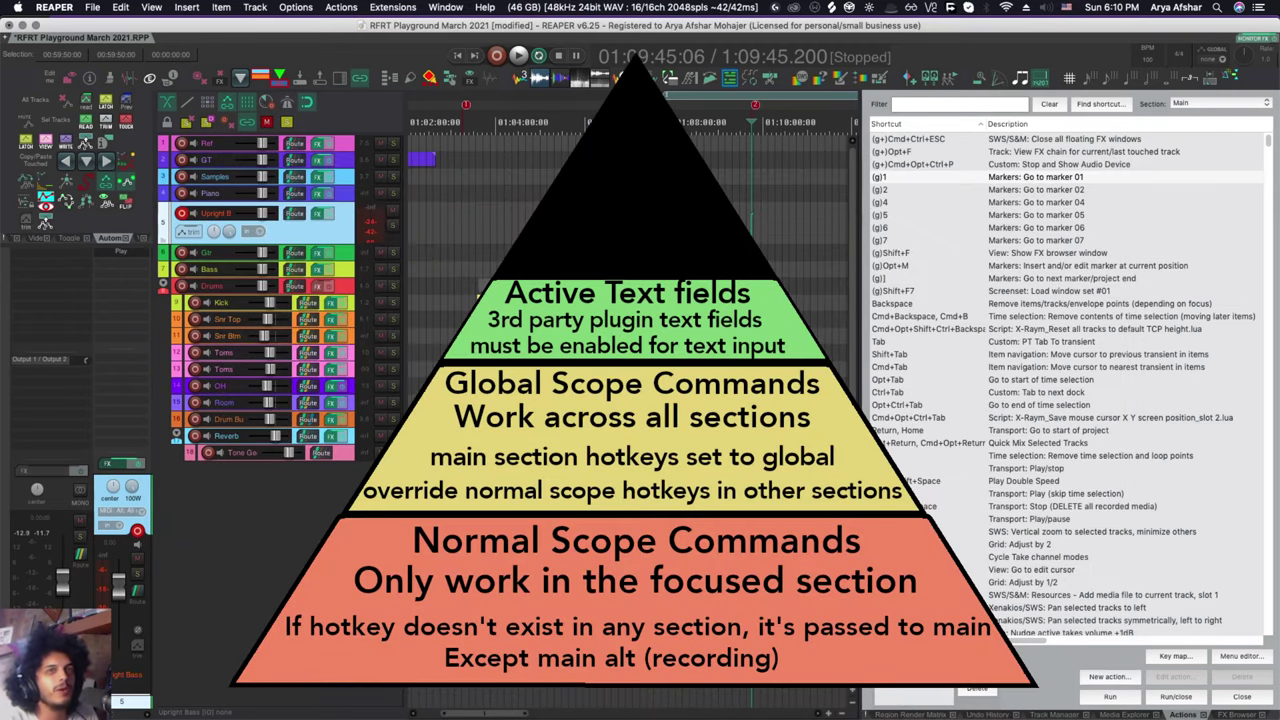
Browse the Dynamics plug-ins in the FX browser with 'f' filter, then select Gtr at 01:05:38
left_click(476, 200)
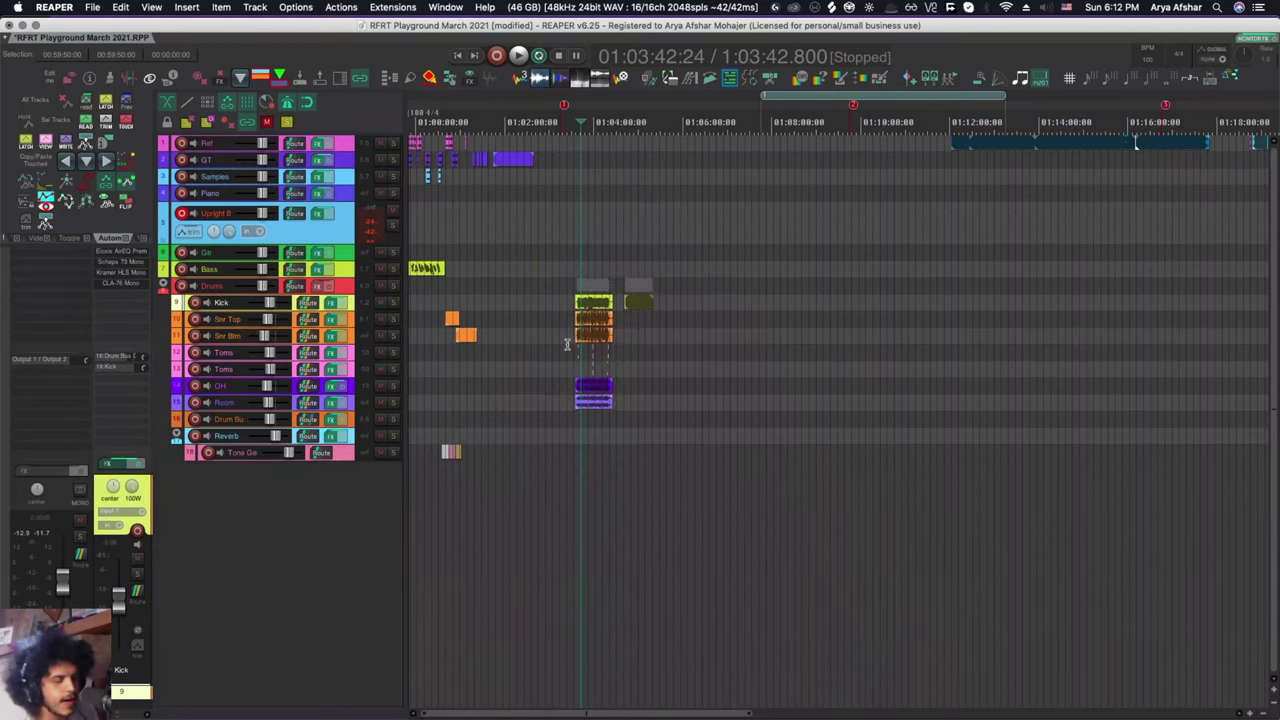
key("super+alt+f")
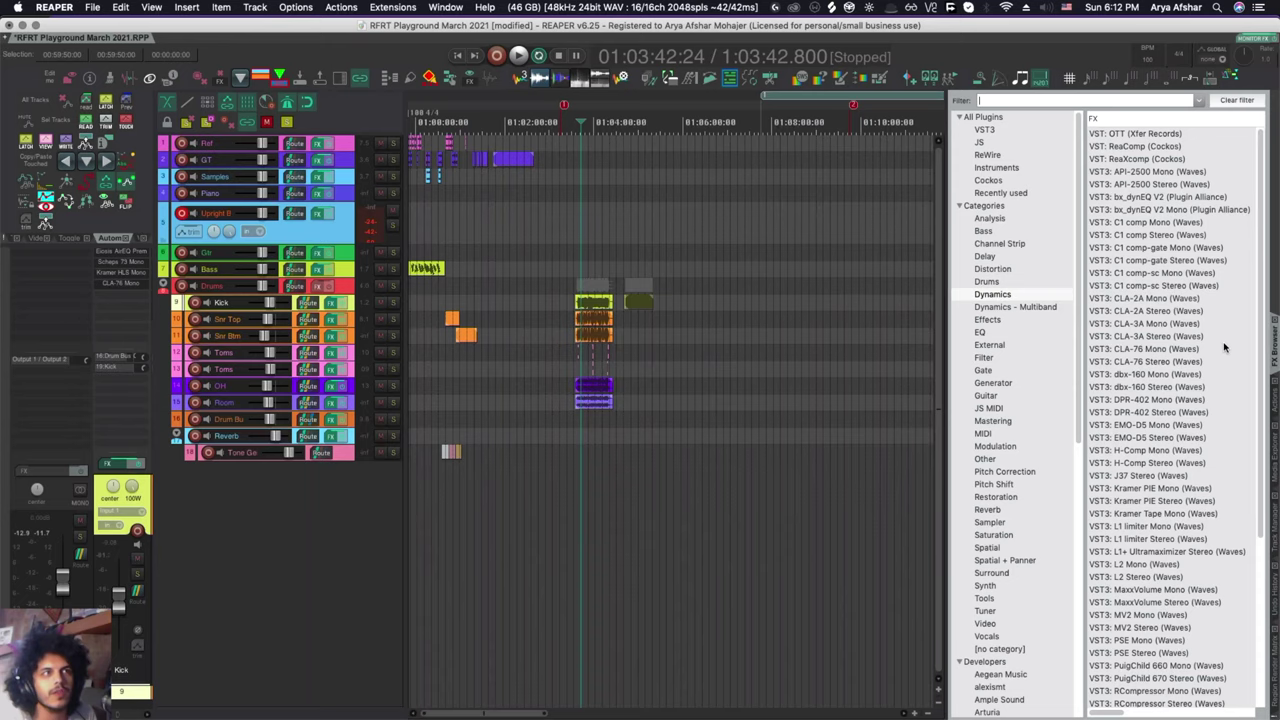
scroll(1224, 347, "down", 5)
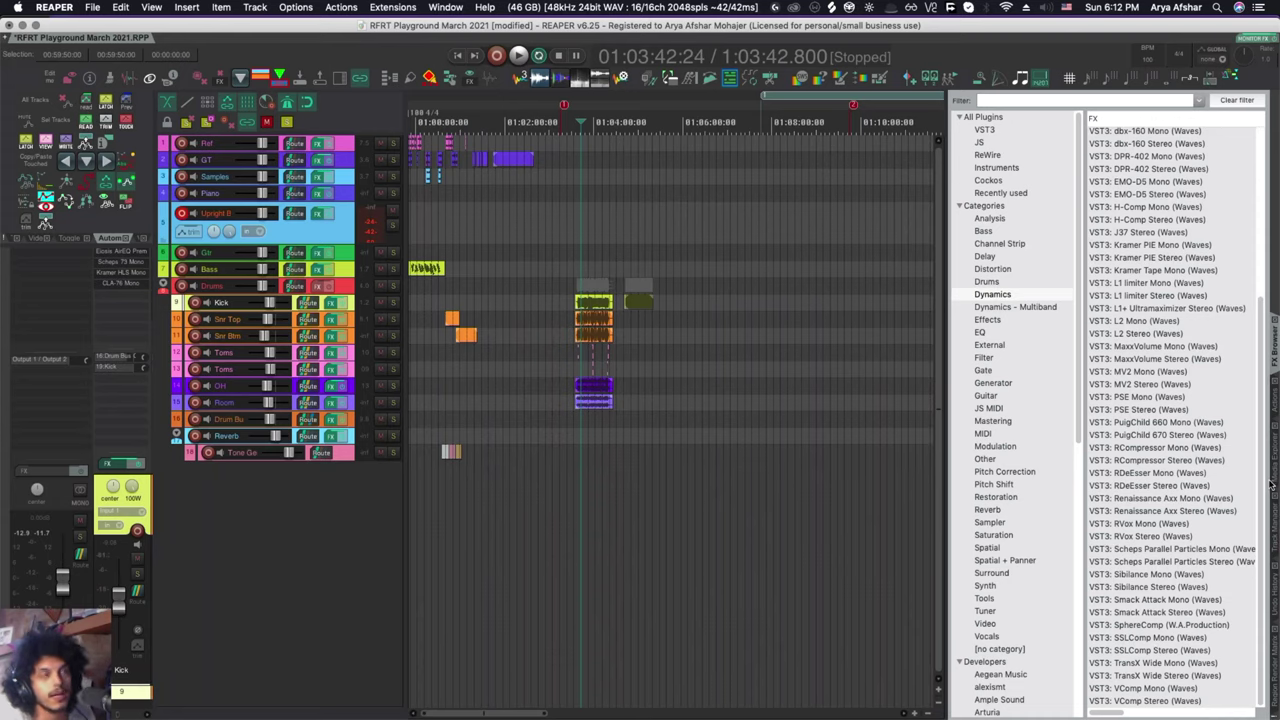
type("f")
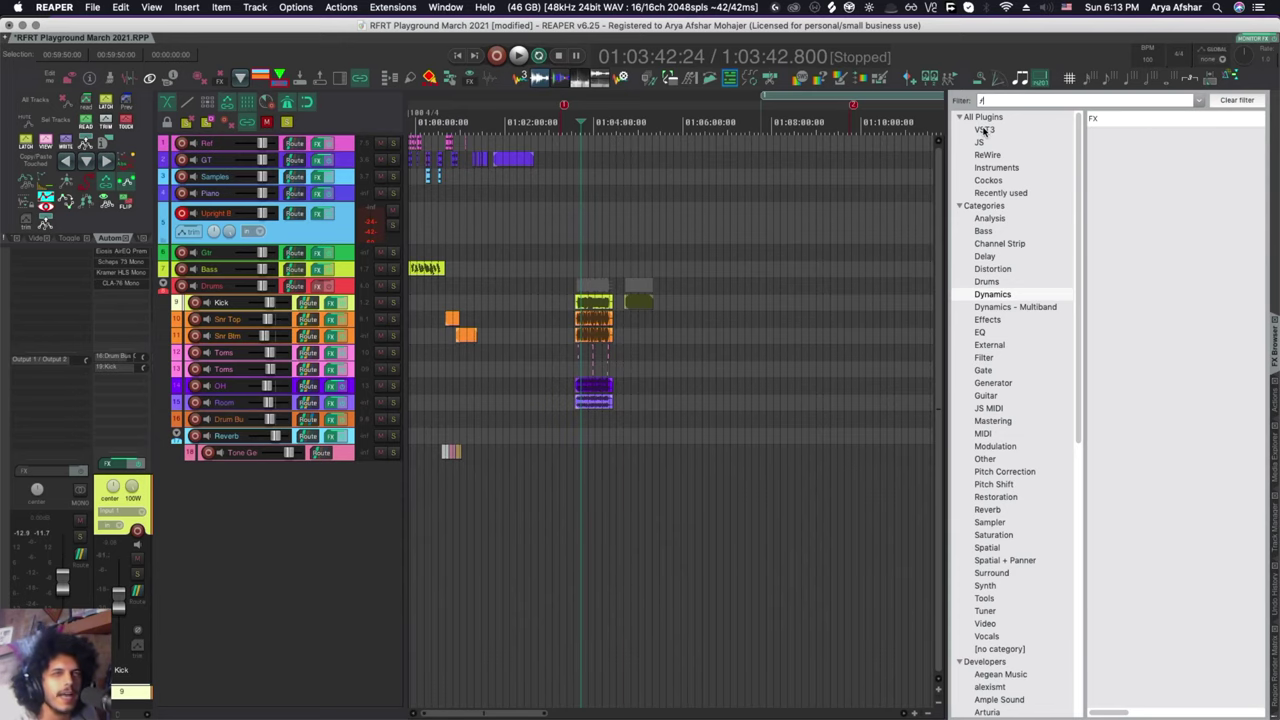
left_click(664, 254)
Reopen the Actions list and find the action bound to Opt+F, View FX chain
key("shift+slash")
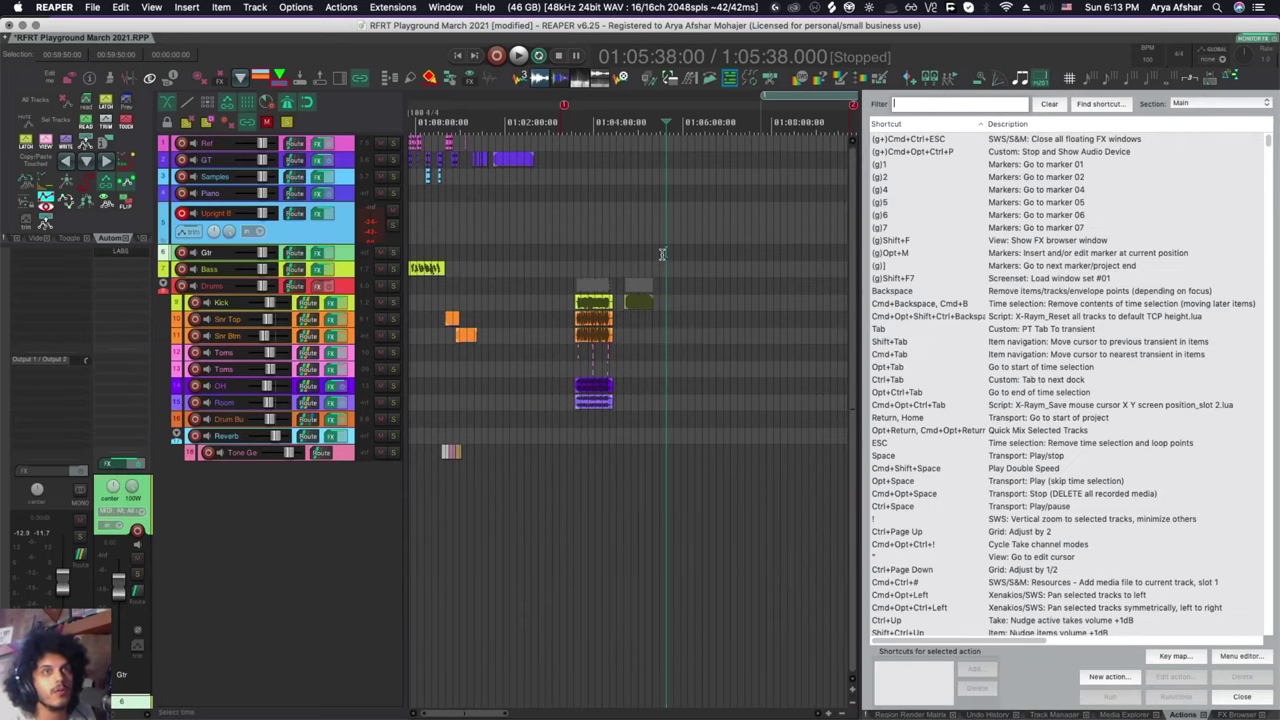
left_click(1087, 105)
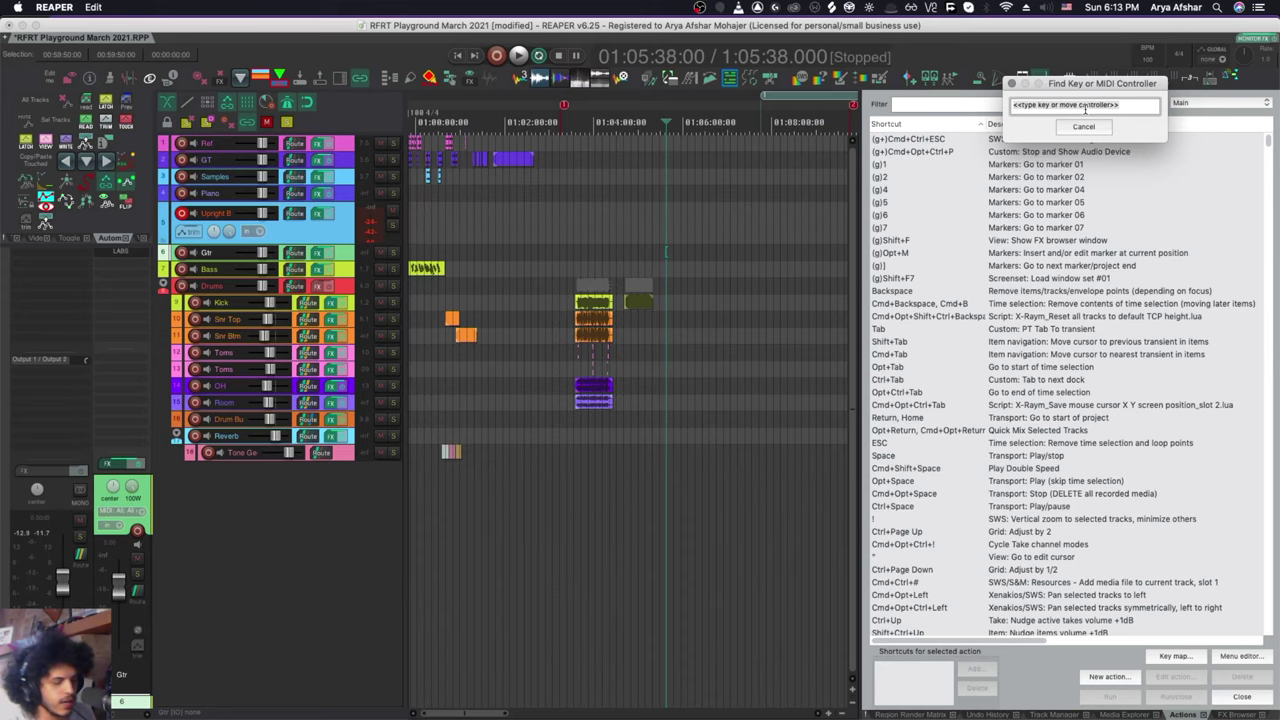
key("alt+f")
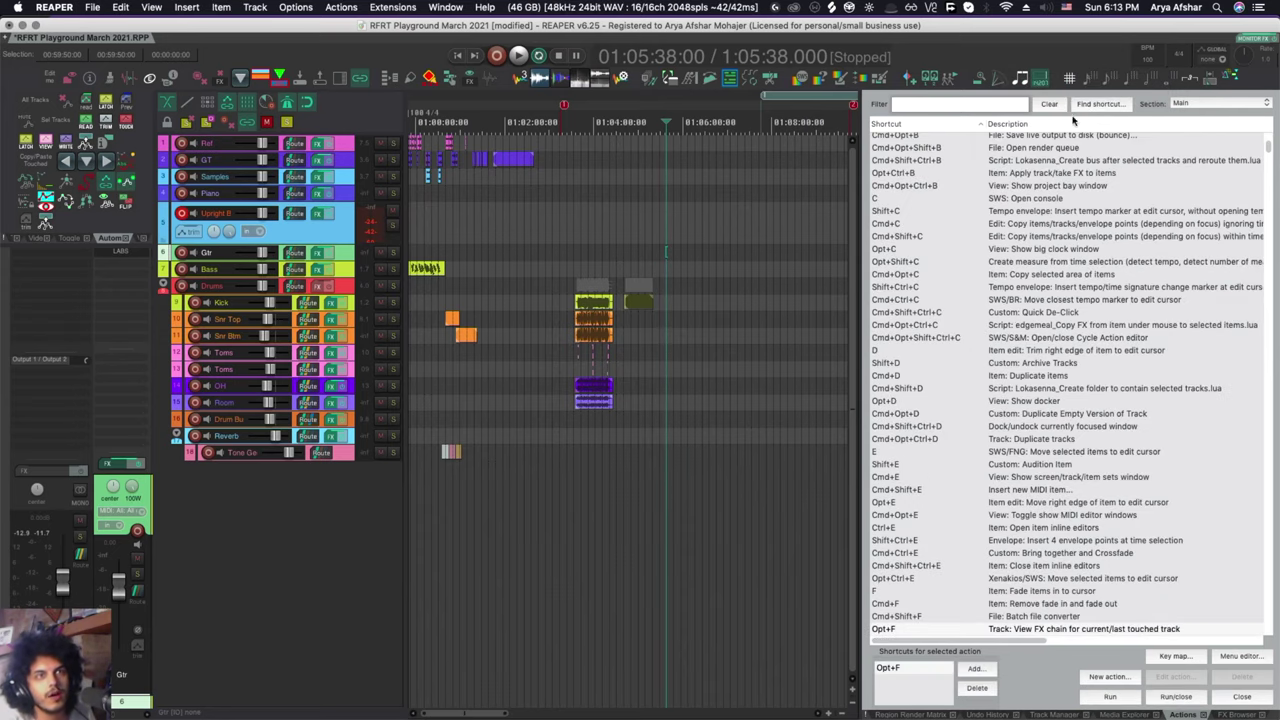
scroll(1048, 426, "down", 3)
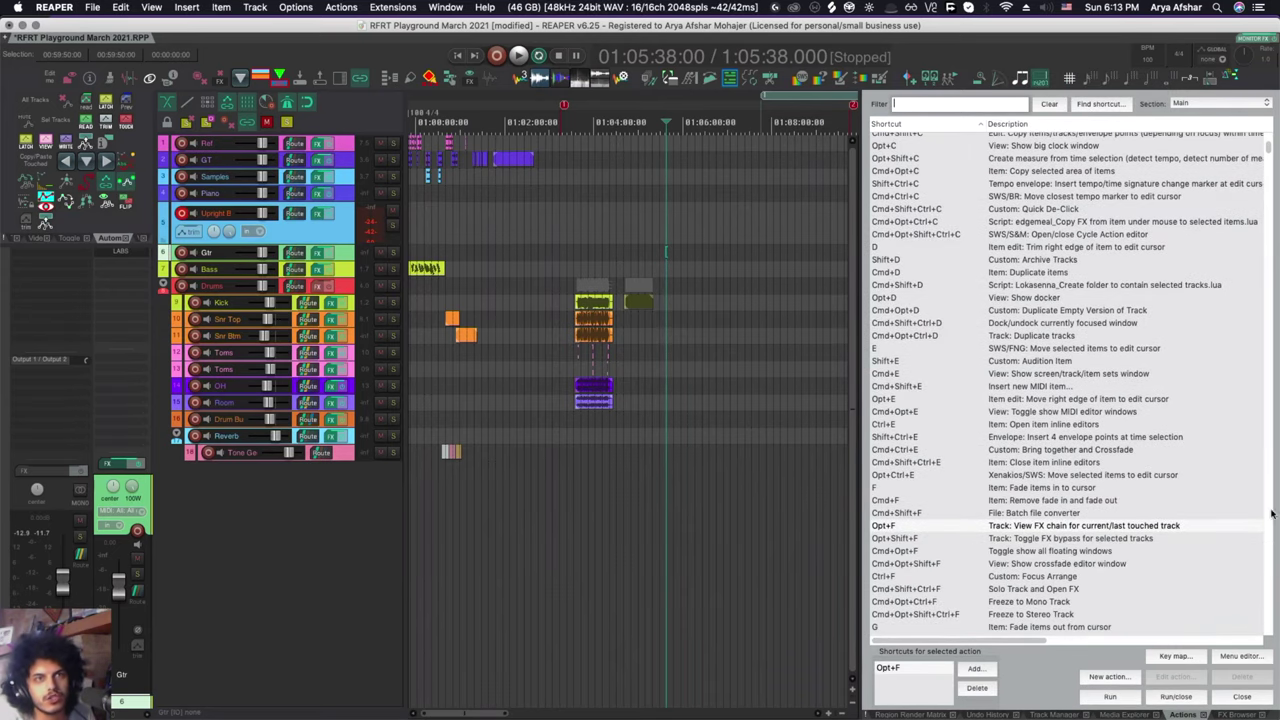
Add Opt+F to View FX chain for current/last touched track with Global + text fields scope
left_click(978, 670)
key("alt+f")
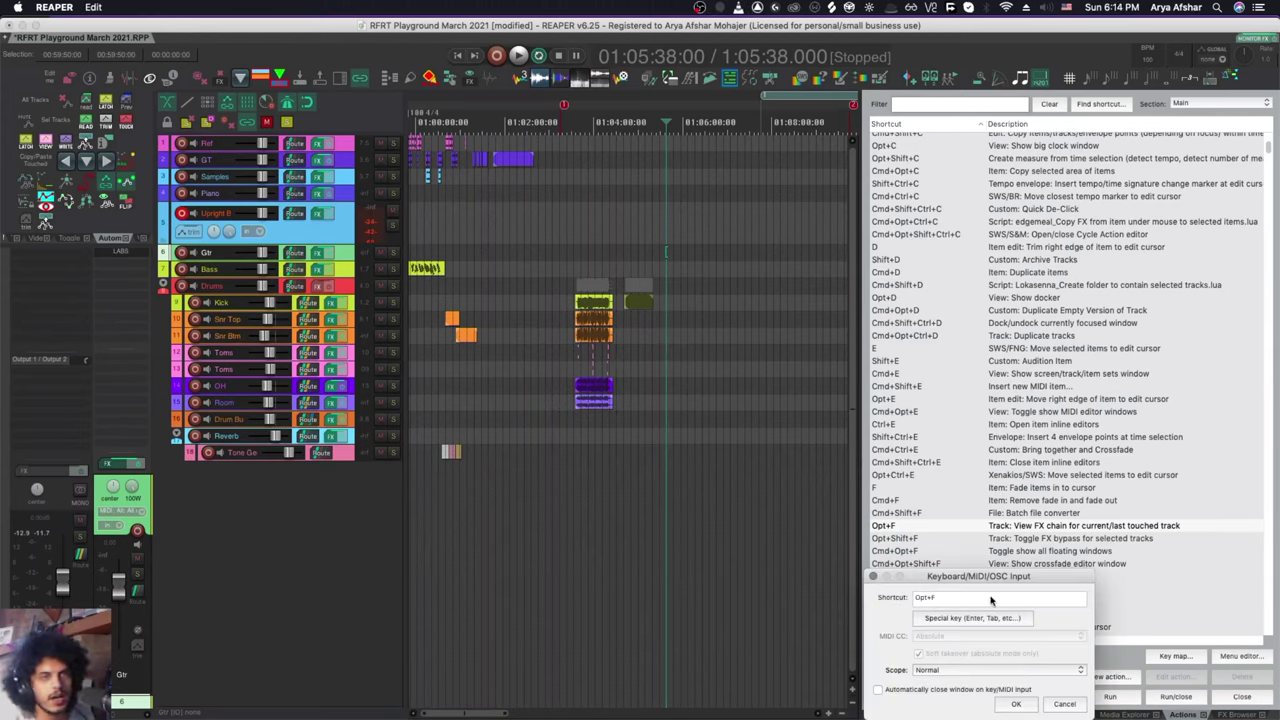
left_click(948, 670)
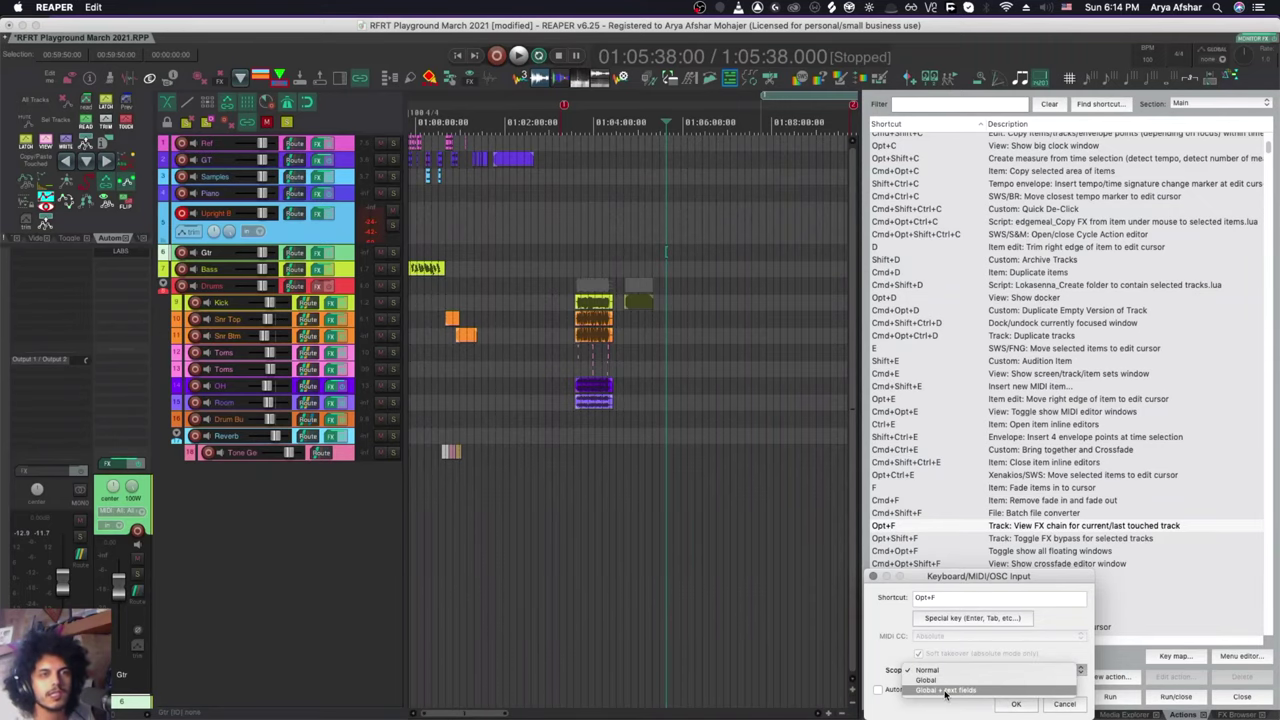
left_click(945, 691)
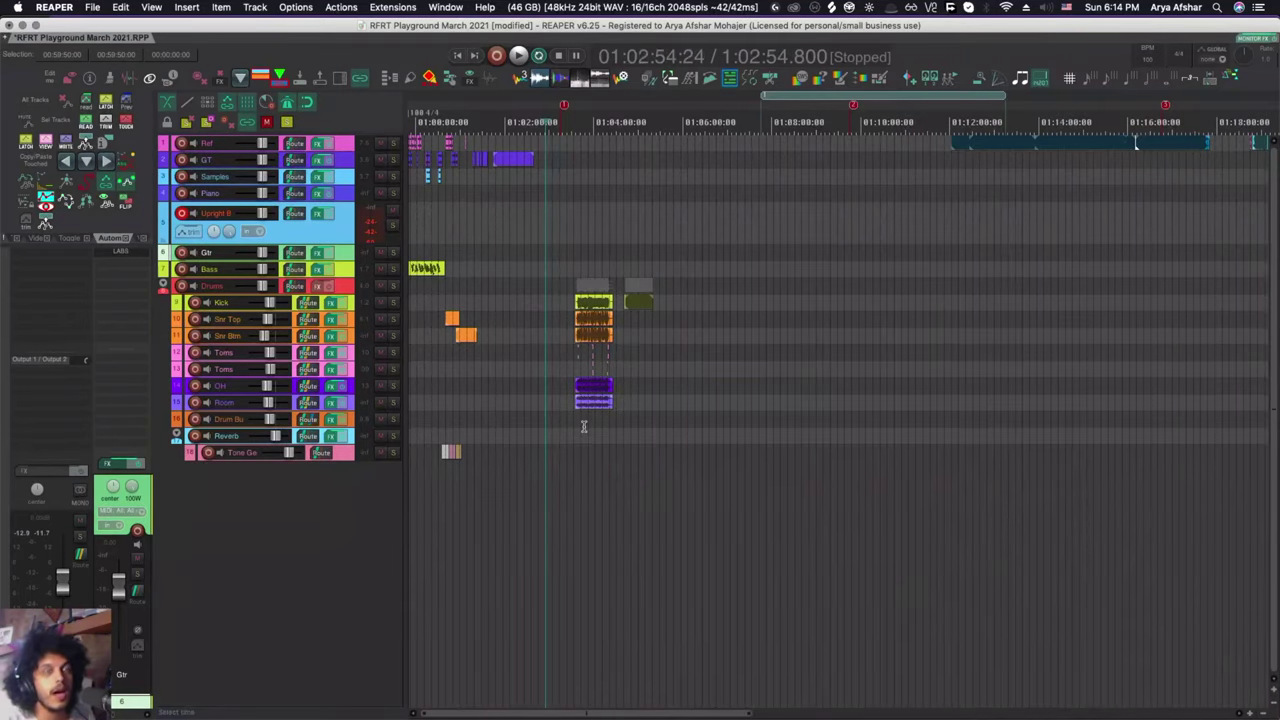
left_click(584, 425)
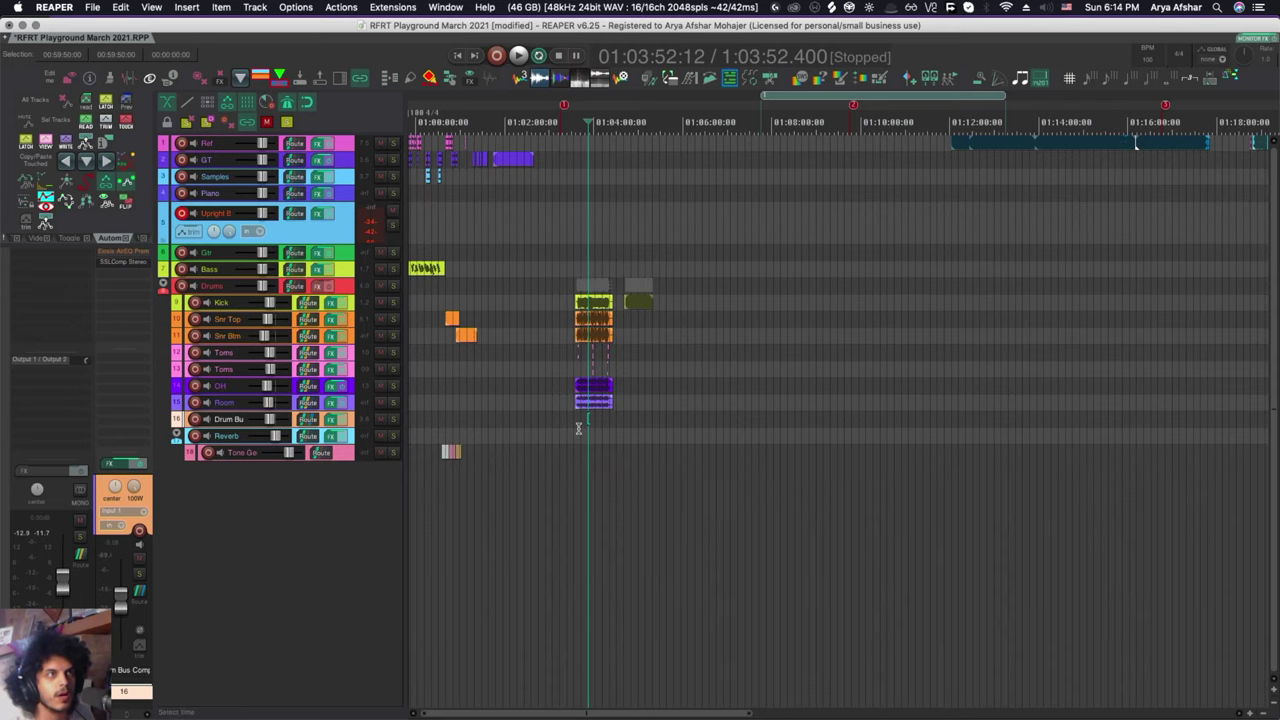
Select Kick, add CLA-76 Mono from the FX browser, and close the Drums FX window
left_click(358, 310)
key("ctrl+alt+f")
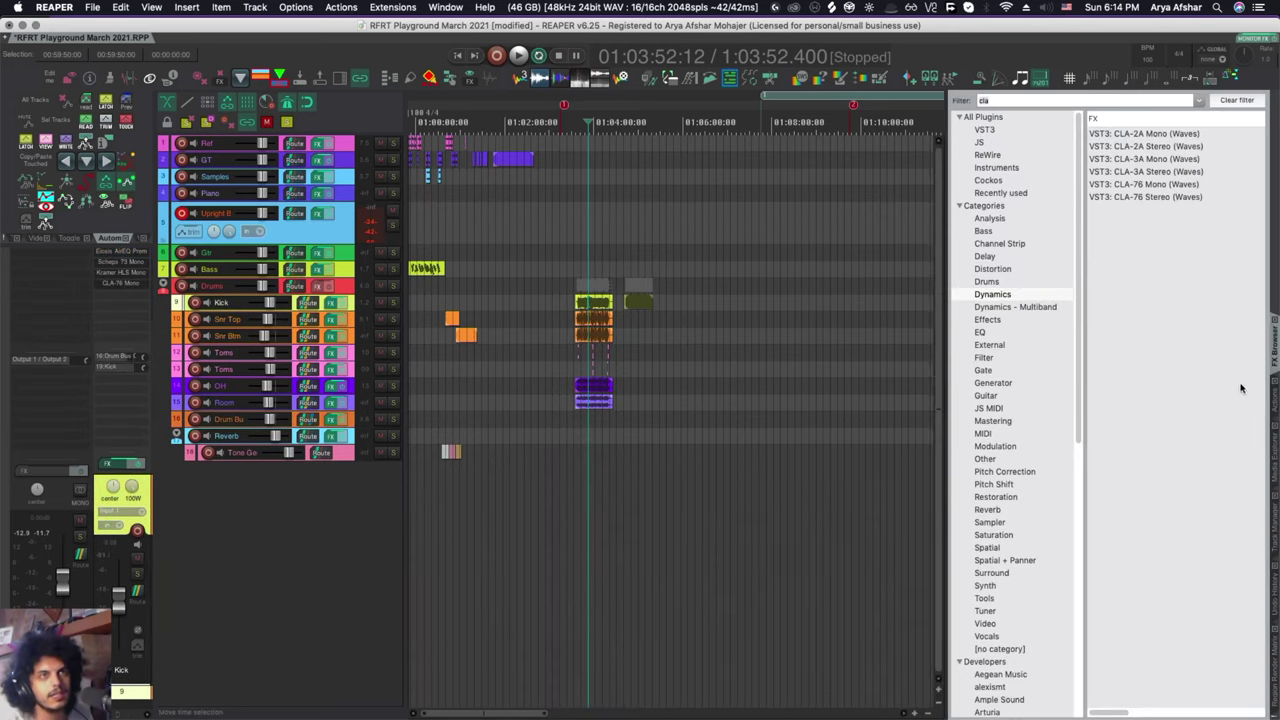
double_click(1144, 184)
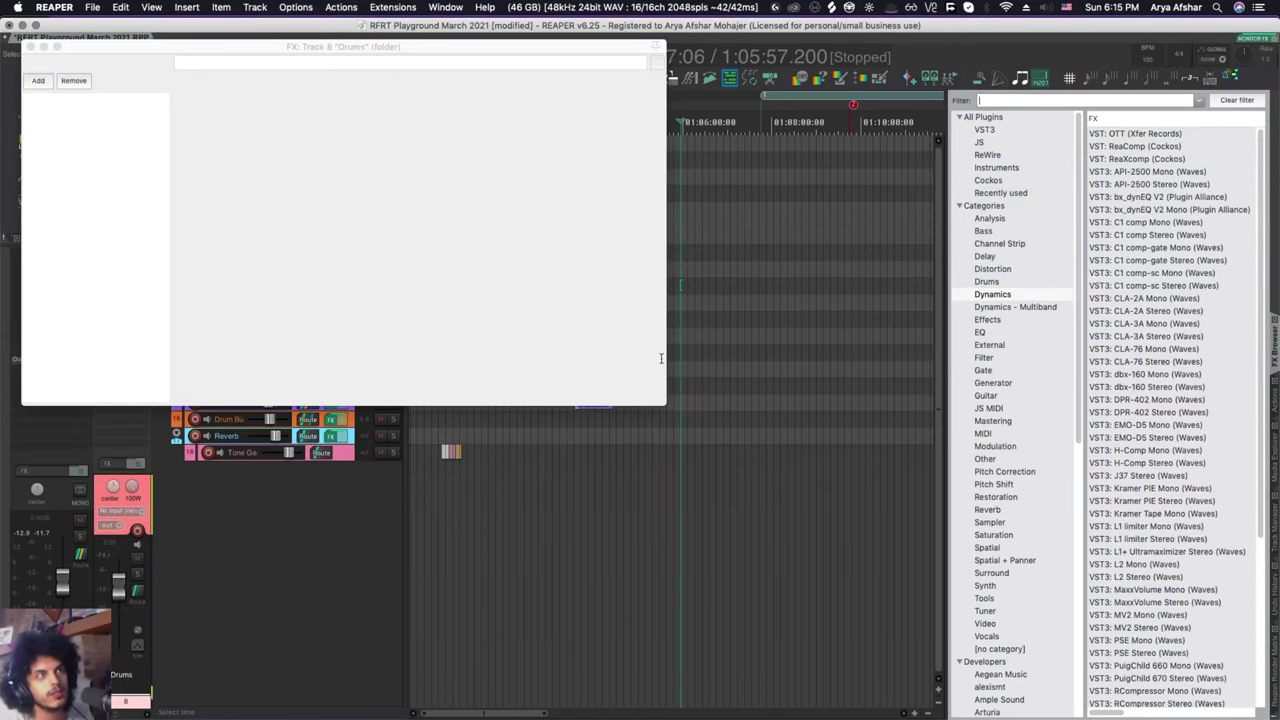
left_click(31, 47)
Add CLA-2A Stereo to the Bass FX chain, close it, and reopen the Actions list at 01:06:45
left_click(345, 268)
left_click(345, 268)
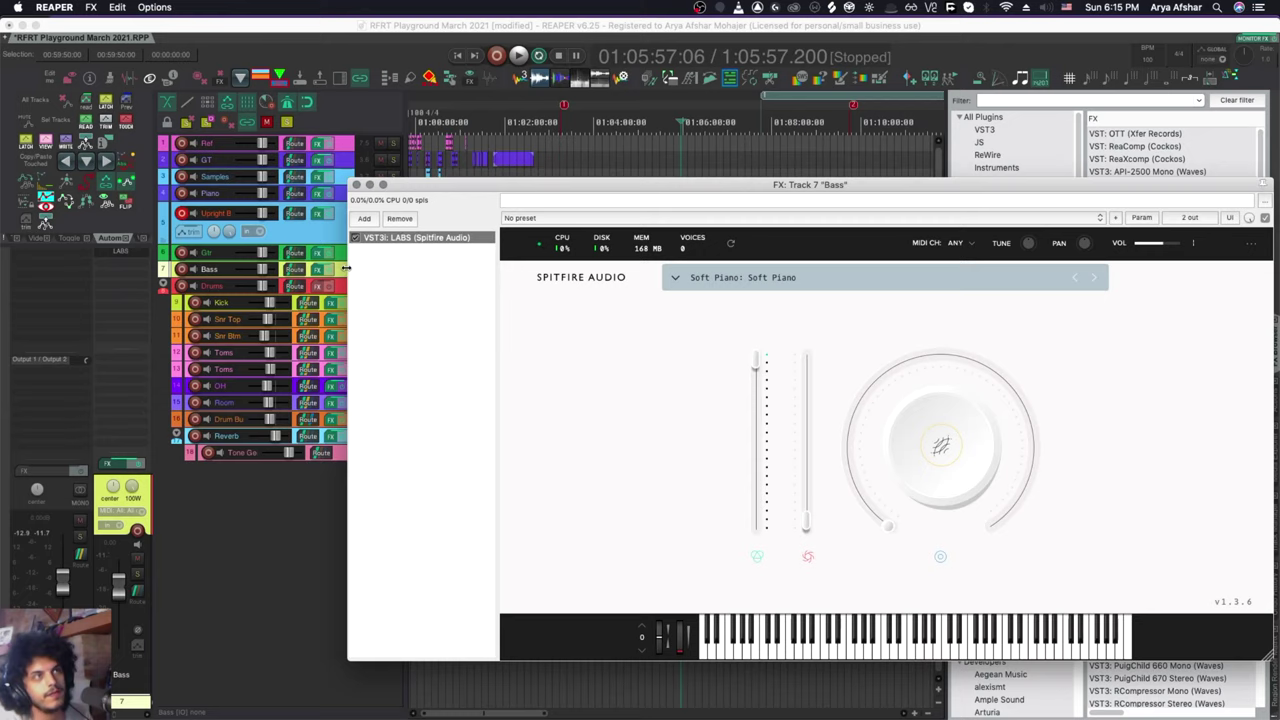
left_click(356, 190)
left_click(1167, 314)
double_click(1167, 318)
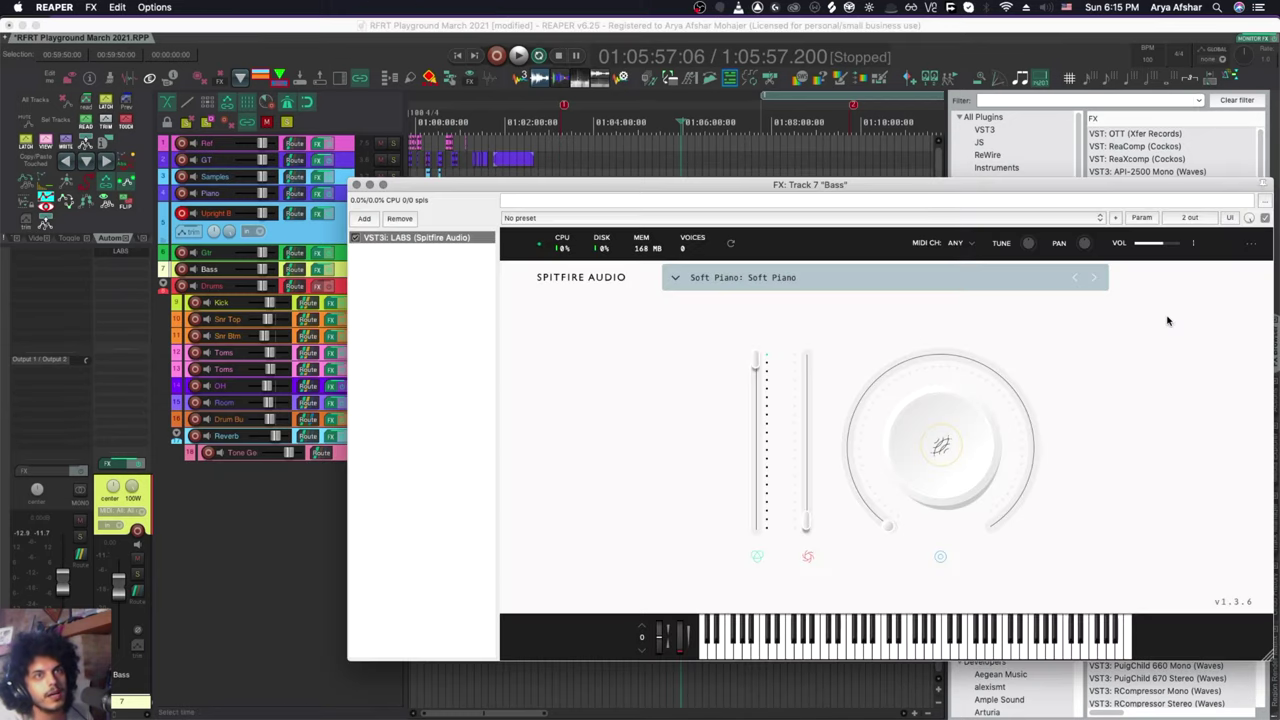
left_click(358, 190)
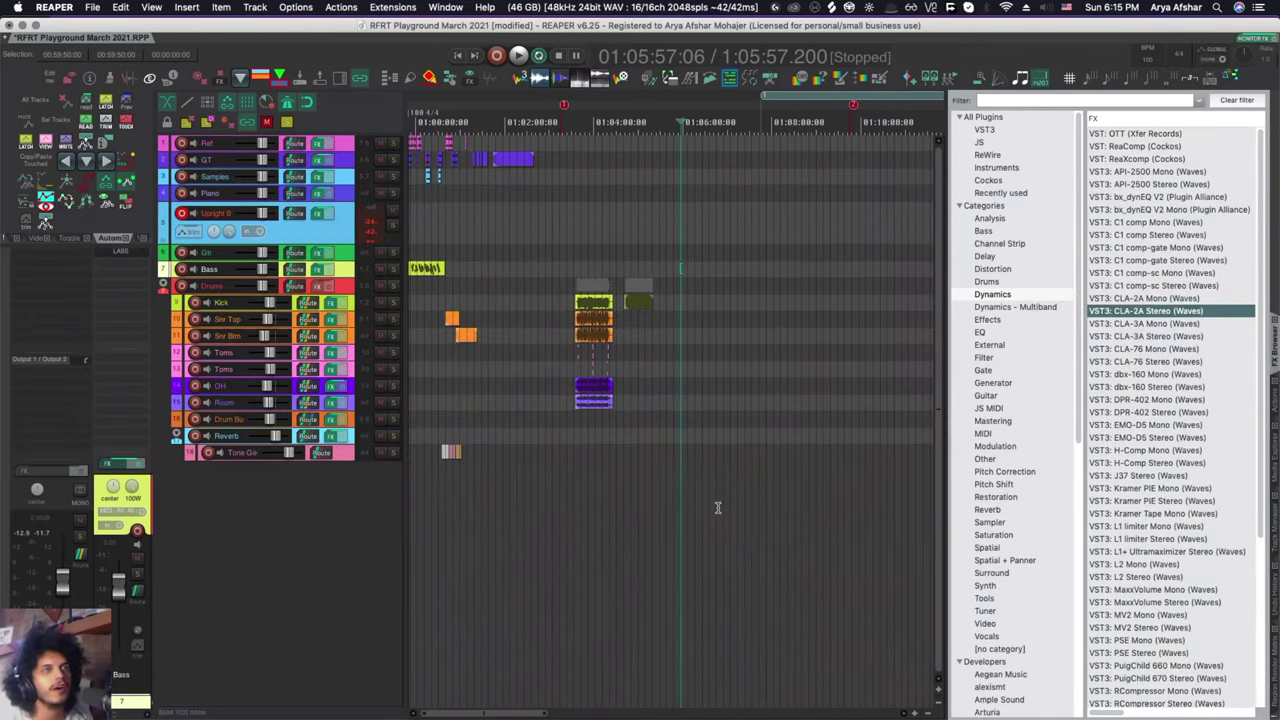
left_click(717, 507)
key("shift+slash")
Find Options: Show lock settings (Shift+L), then filter the action list on 'L'
scroll(1033, 490, "down", 3)
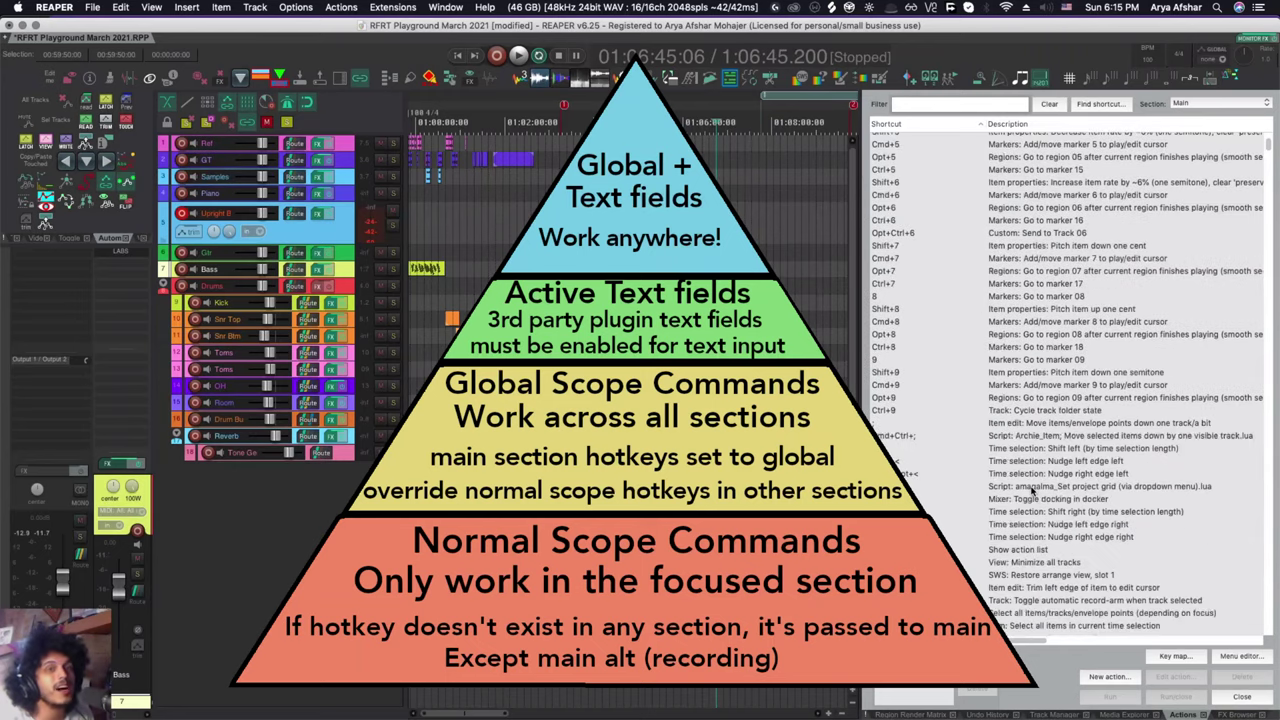
scroll(1033, 490, "down", 3)
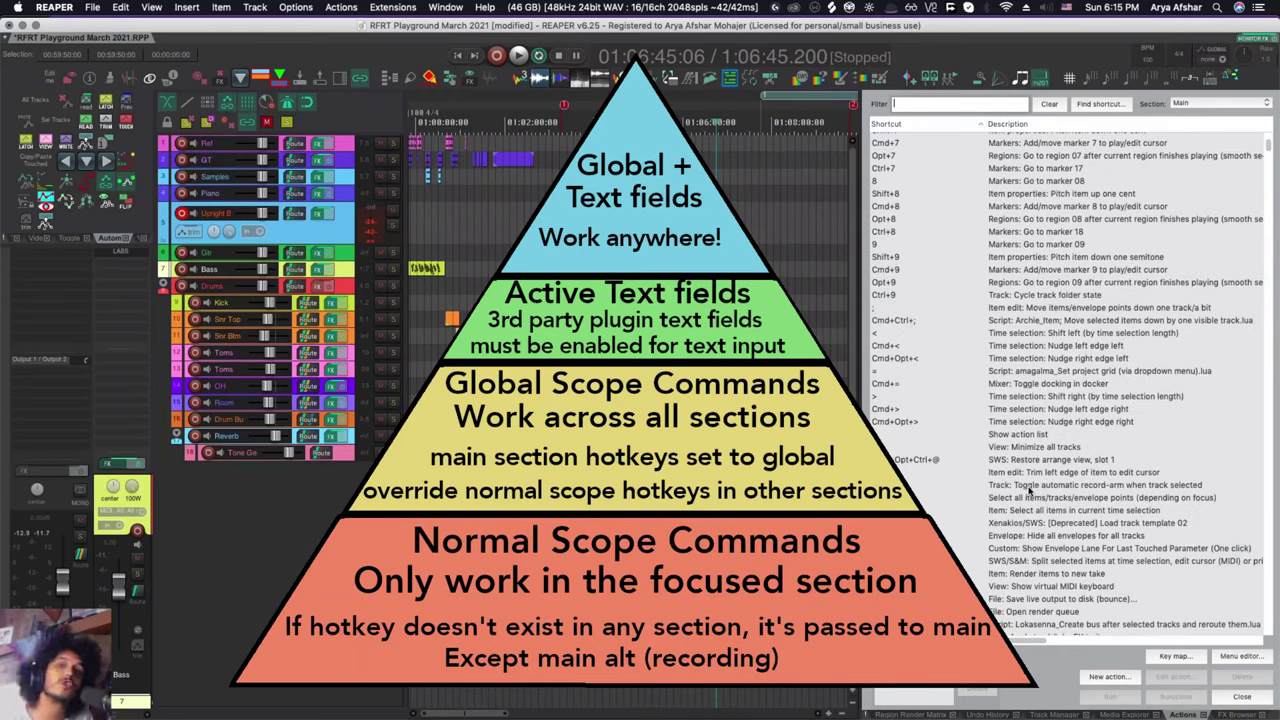
scroll(1026, 490, "down", 6)
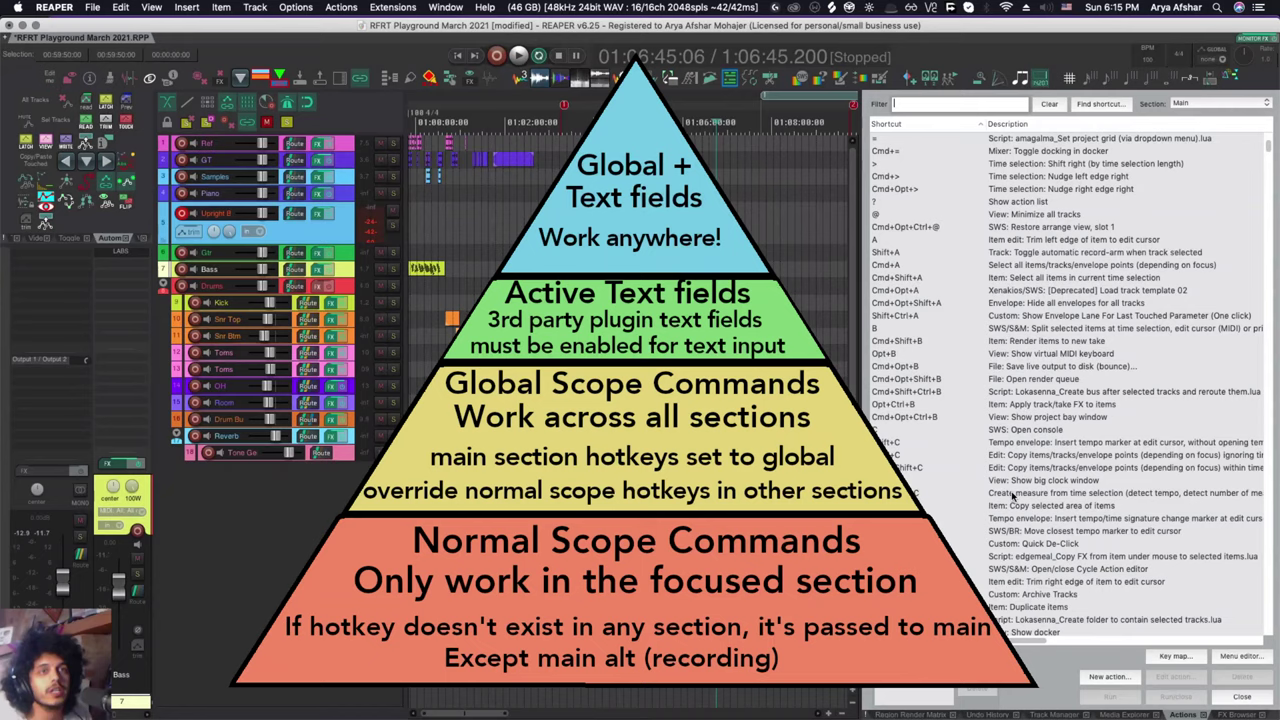
scroll(1010, 495, "down", 20)
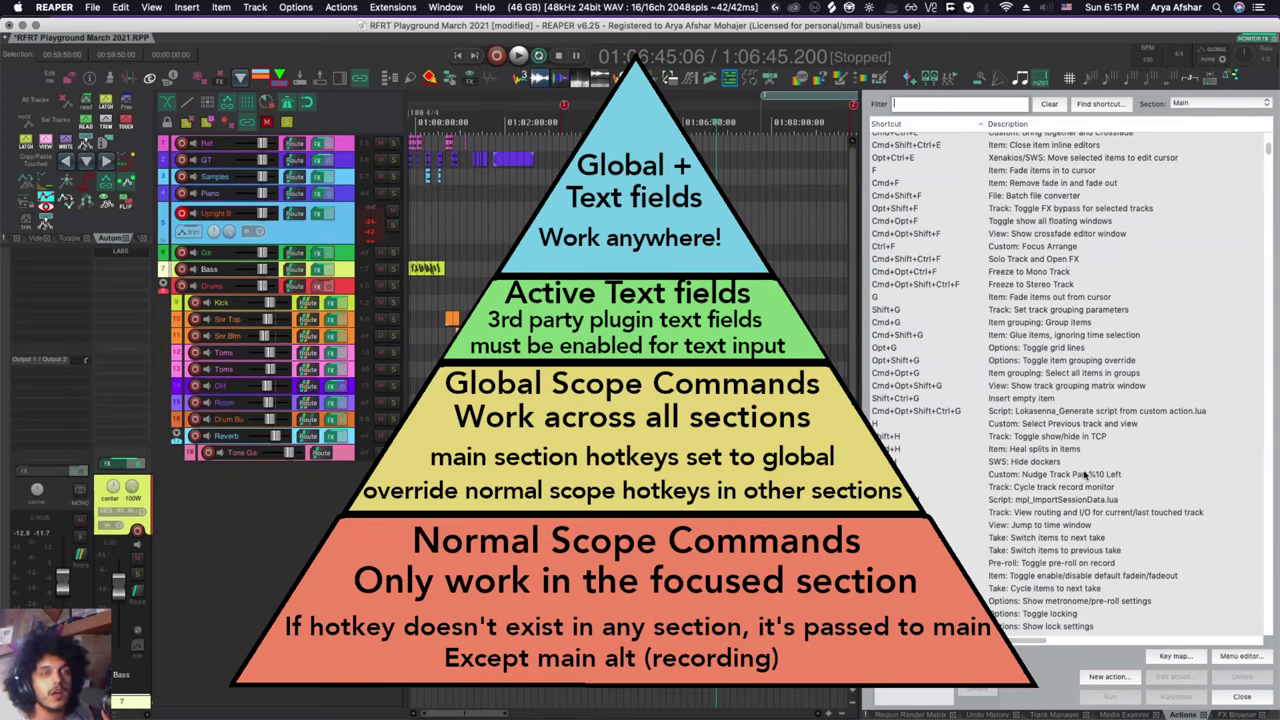
scroll(1065, 465, "down", 5)
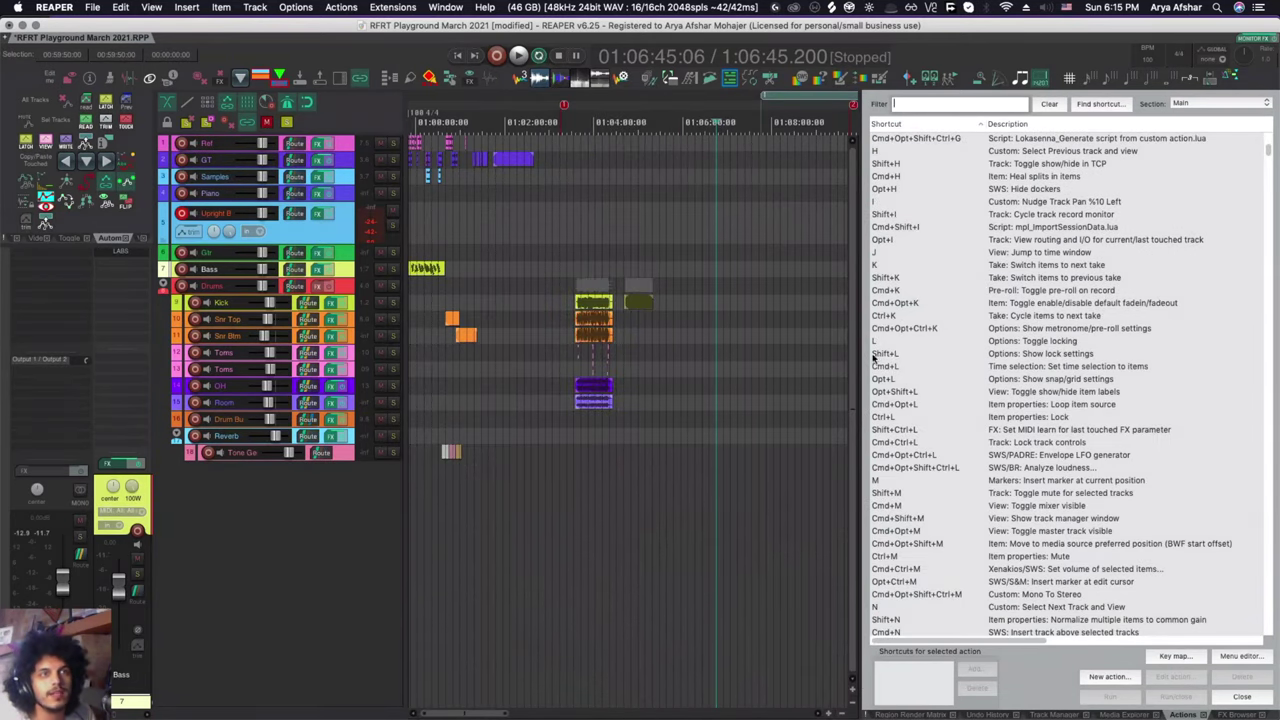
left_click(894, 356)
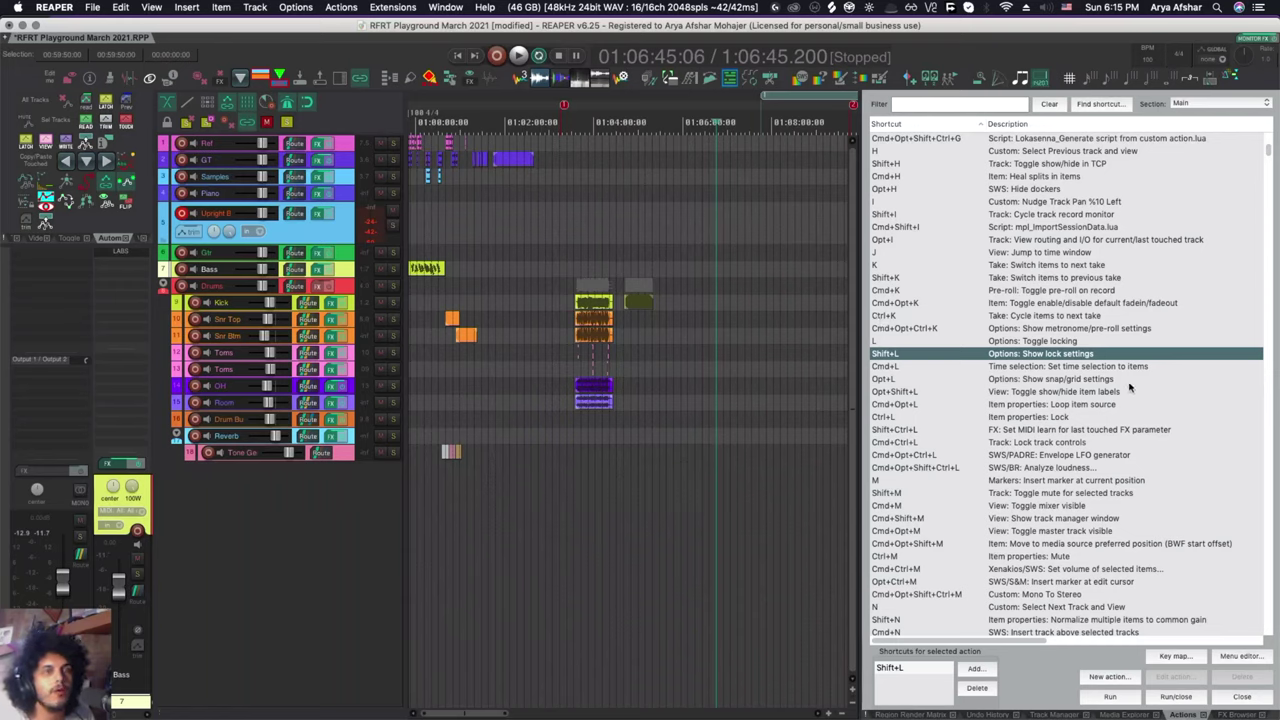
left_click(912, 105)
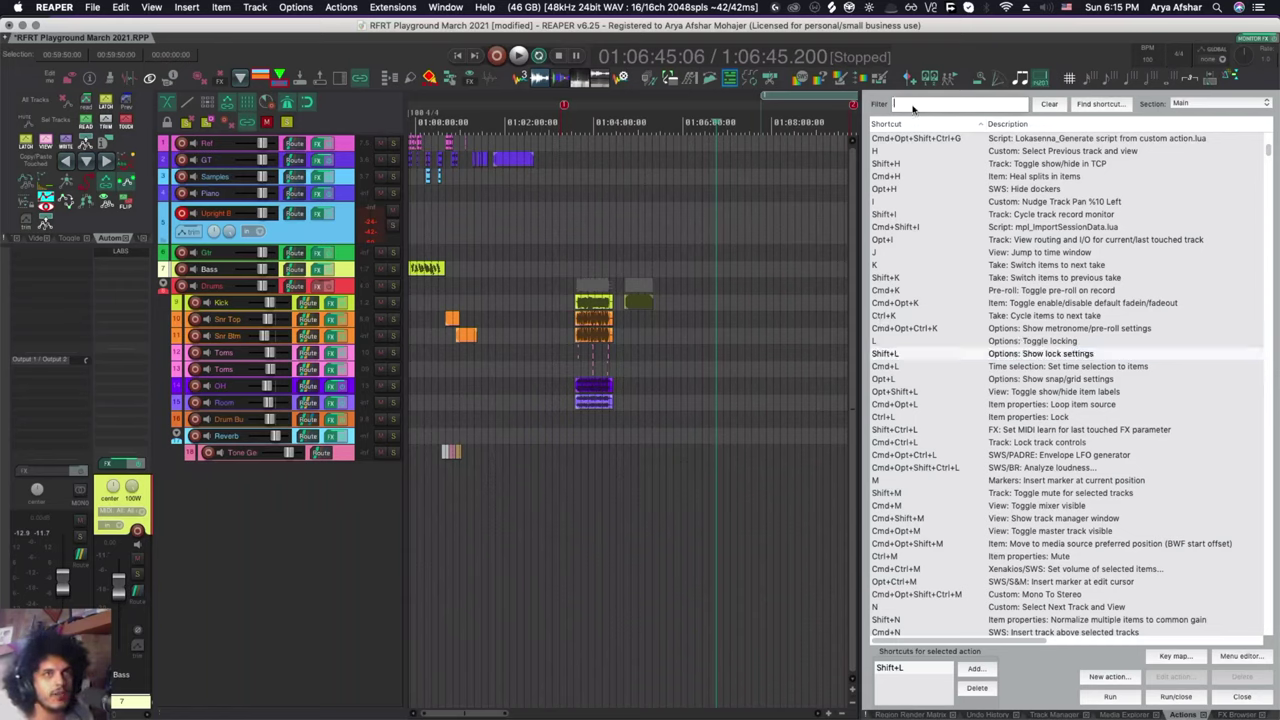
type("L")
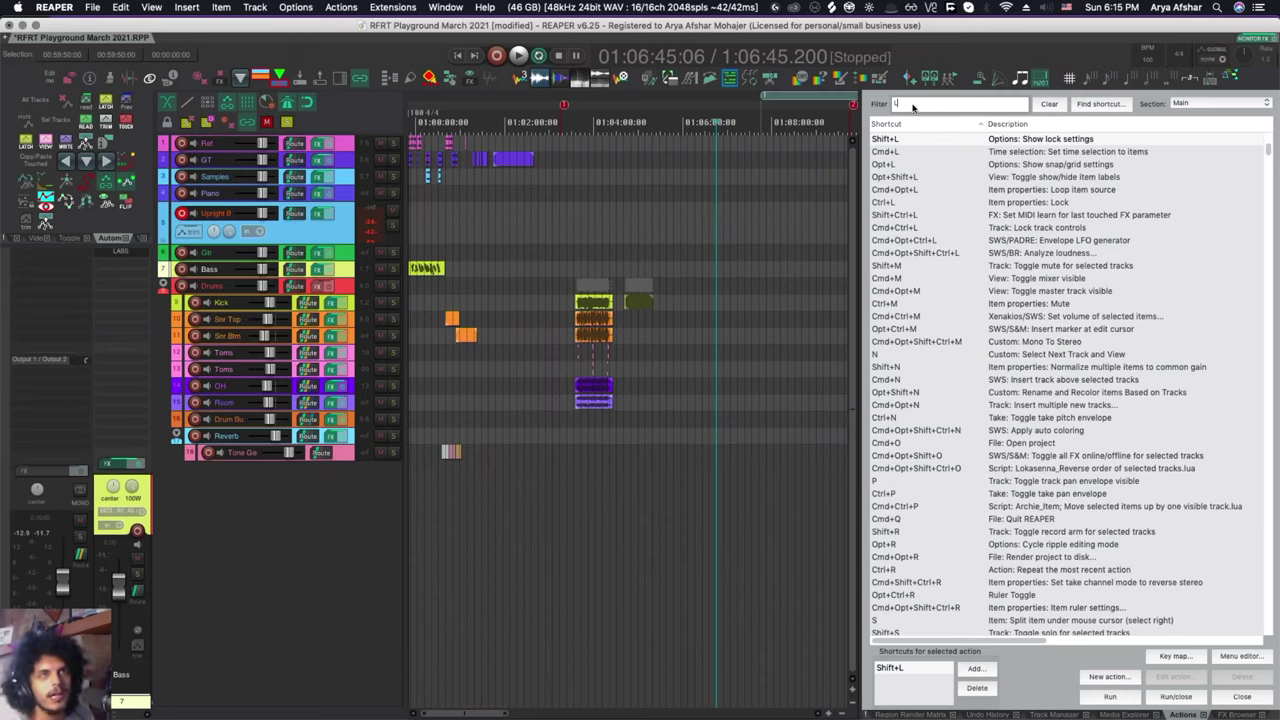
Find the Envelope LFO generator action by its Cmd+Opt+Ctrl+L shortcut and assign that shortcut with Global scope
left_click(1099, 104)
key("ctrl+alt+super+l")
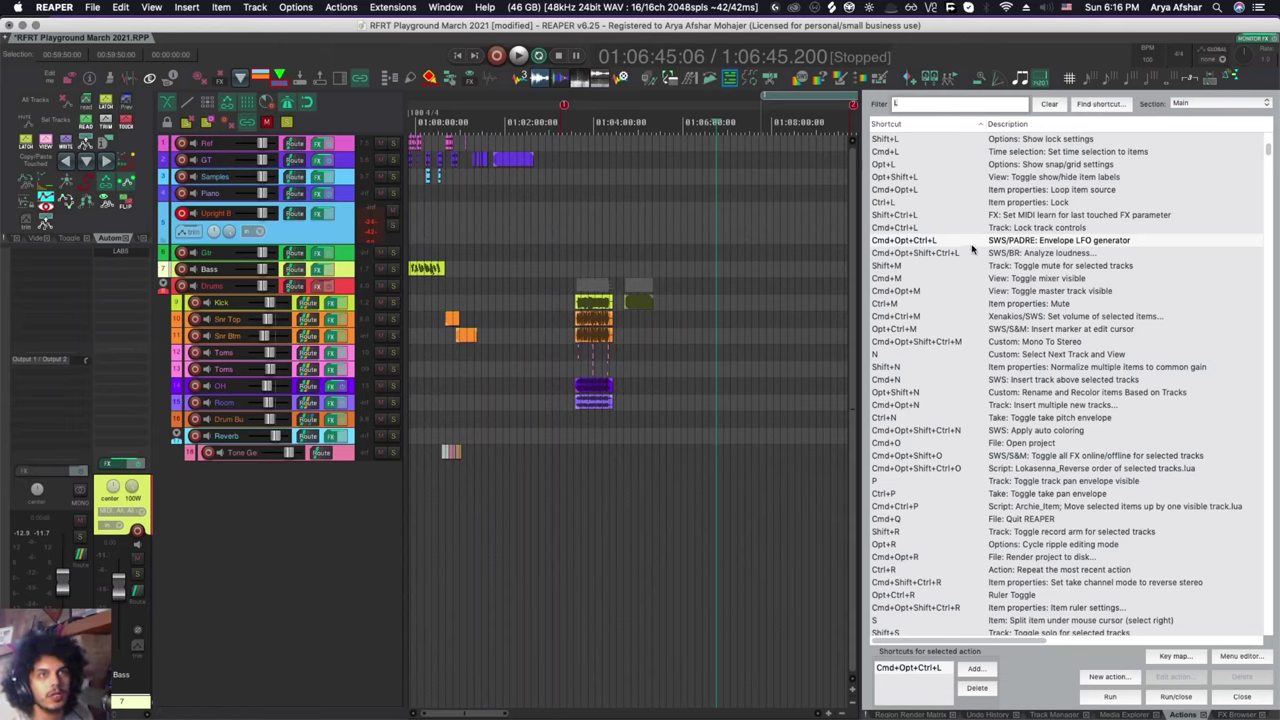
left_click(970, 669)
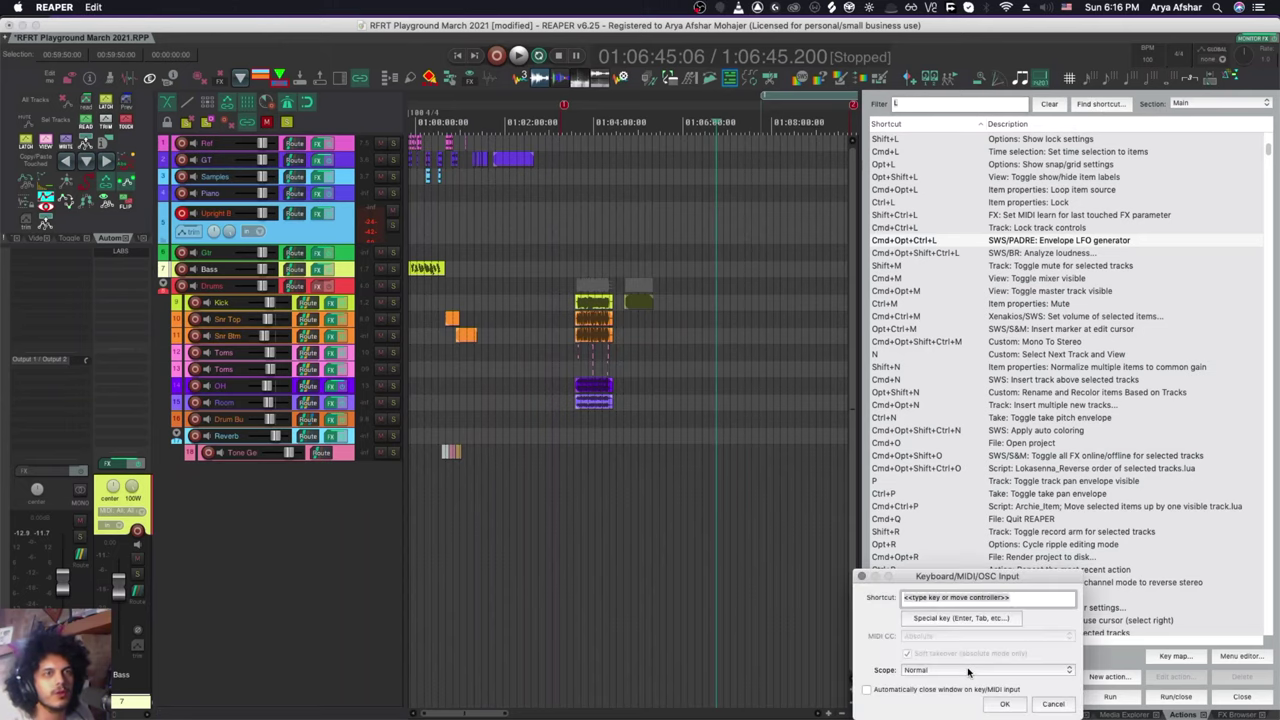
key("ctrl+alt+super+l")
left_click(962, 673)
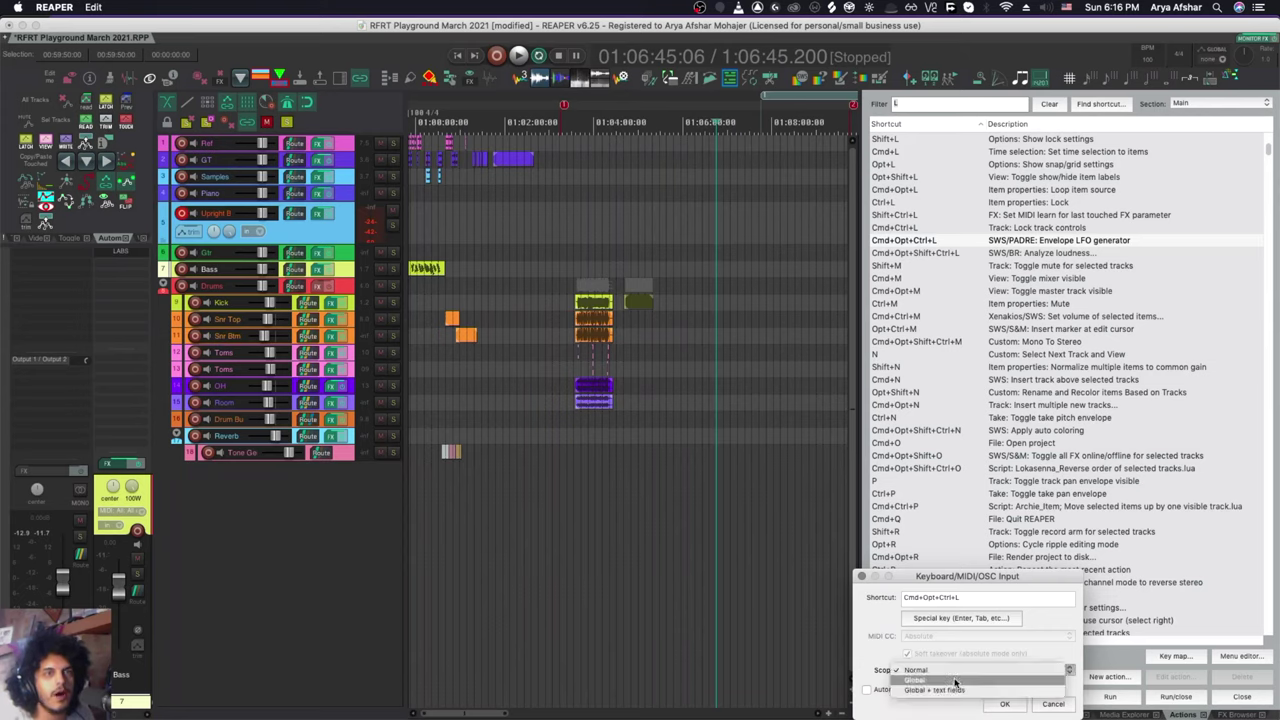
left_click(955, 681)
left_click(1005, 703)
Test Cmd+Opt+Ctrl+L by opening Padre's LFO generator from the arrange view and the Bass MIDI editor
key("ctrl+alt+super+l")
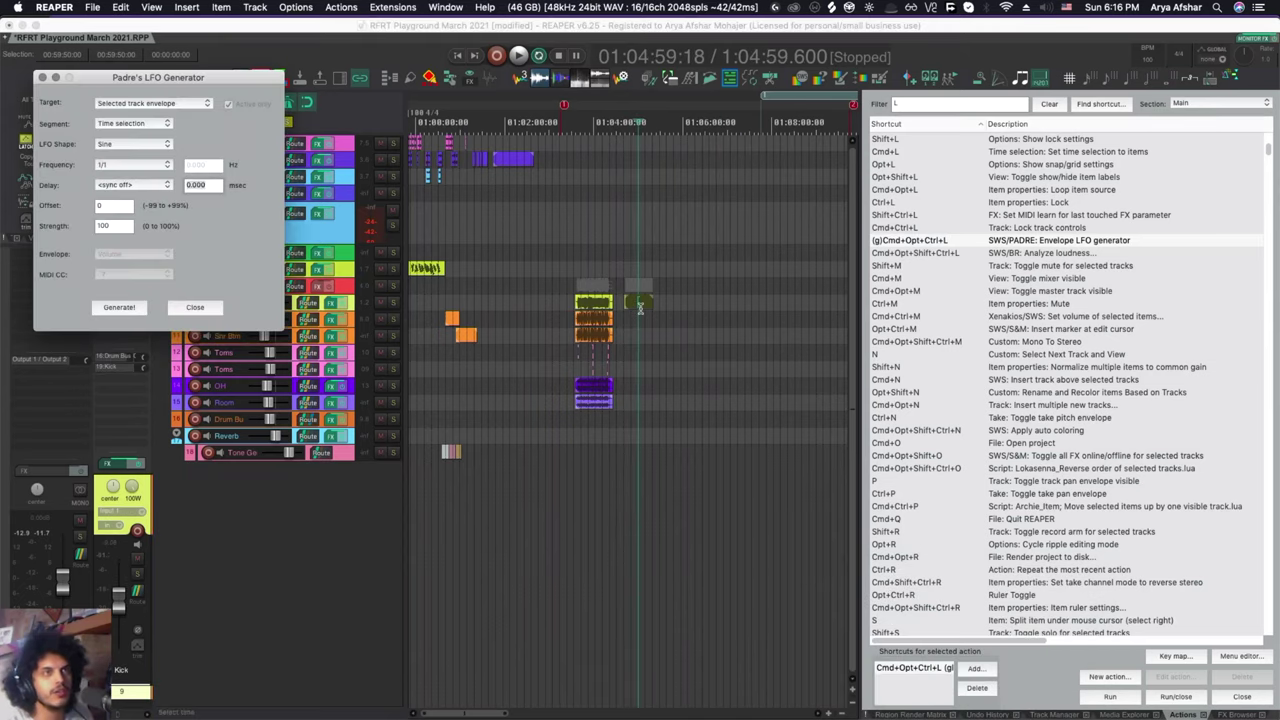
left_click(150, 104)
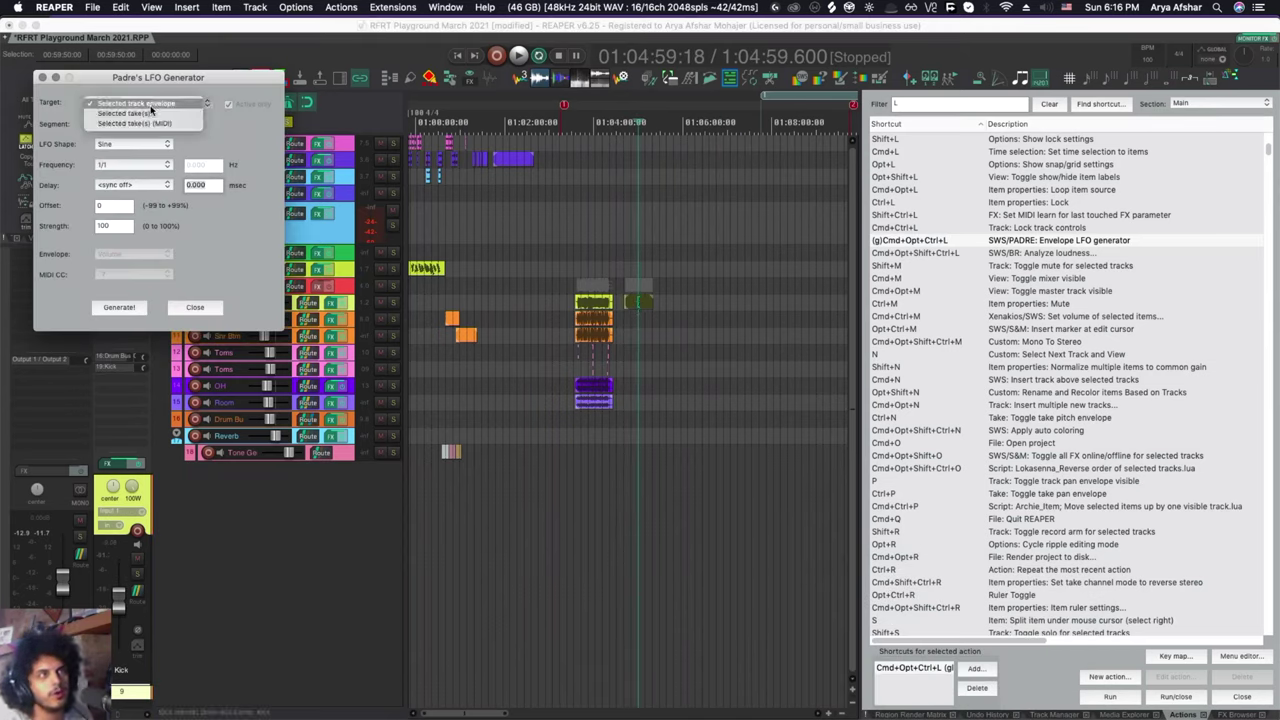
left_click(267, 134)
left_click(42, 77)
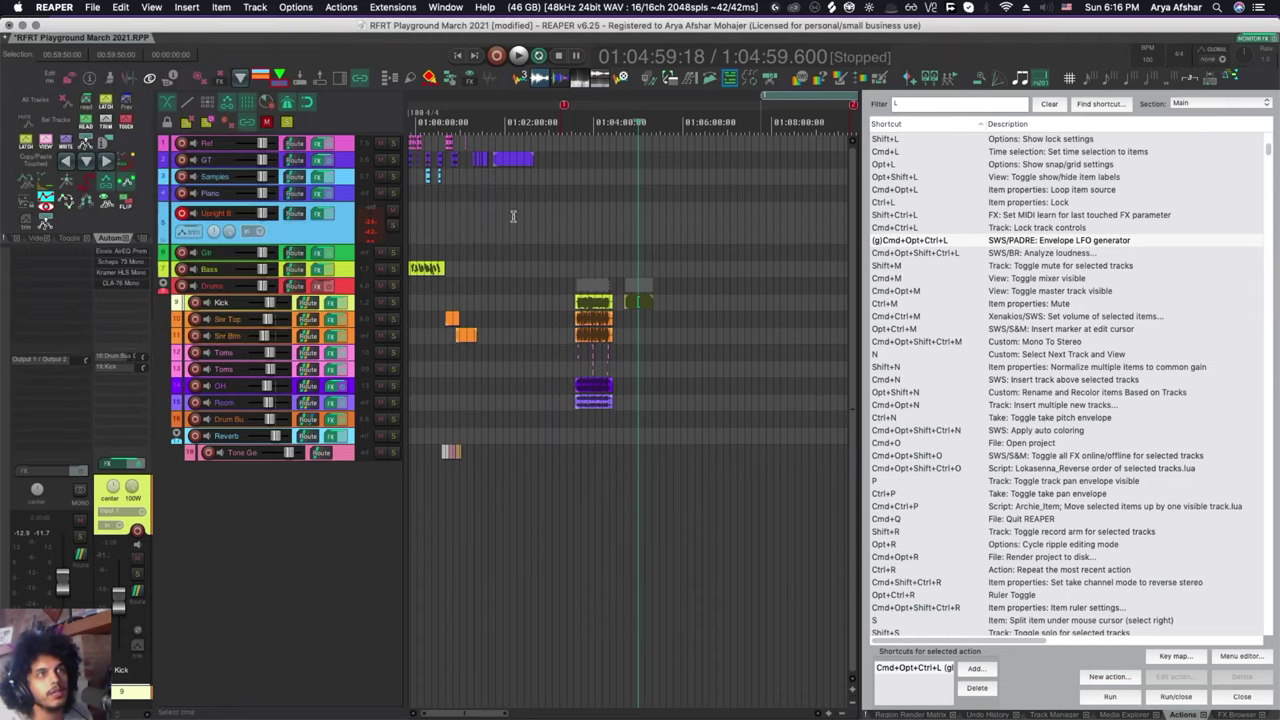
double_click(424, 267)
key("ctrl+alt+super+l")
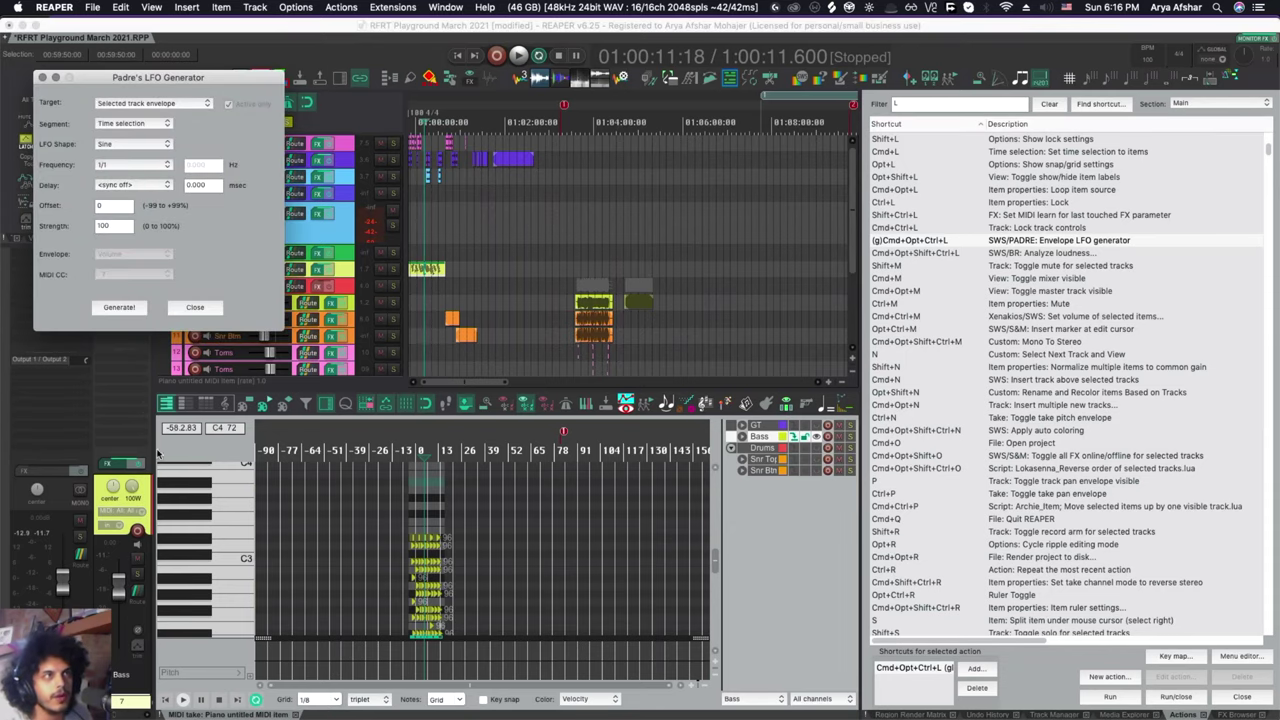
key("Escape")
key("Escape")
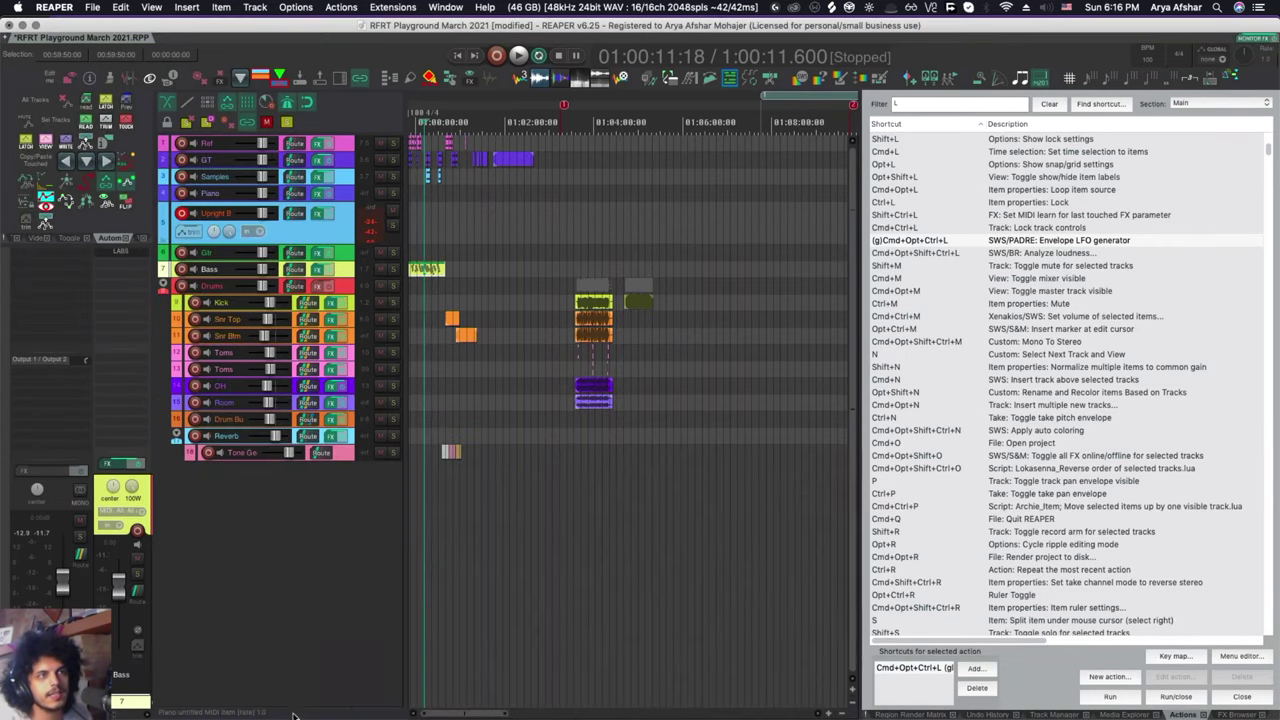
Re-record Cmd+Opt+Ctrl+L for the LFO generator with Global + text fields scope
left_click(976, 668)
key("ctrl+alt+super+l")
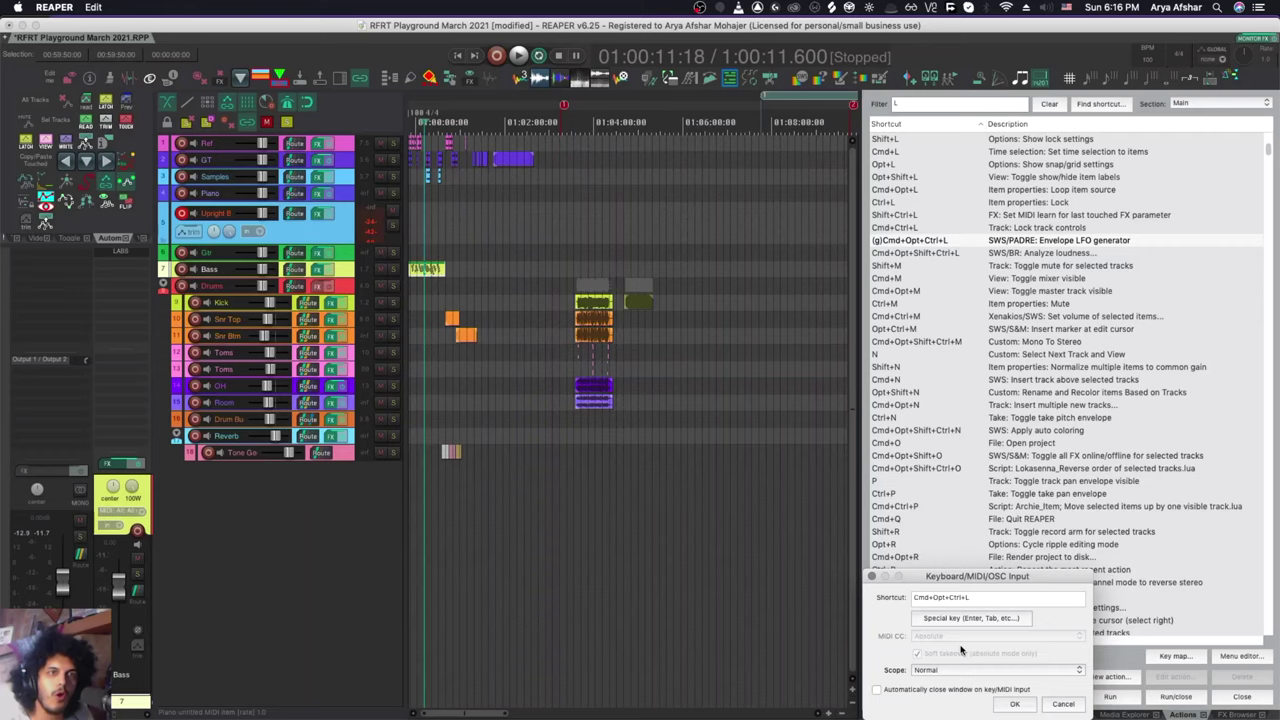
left_click(949, 670)
left_click(947, 690)
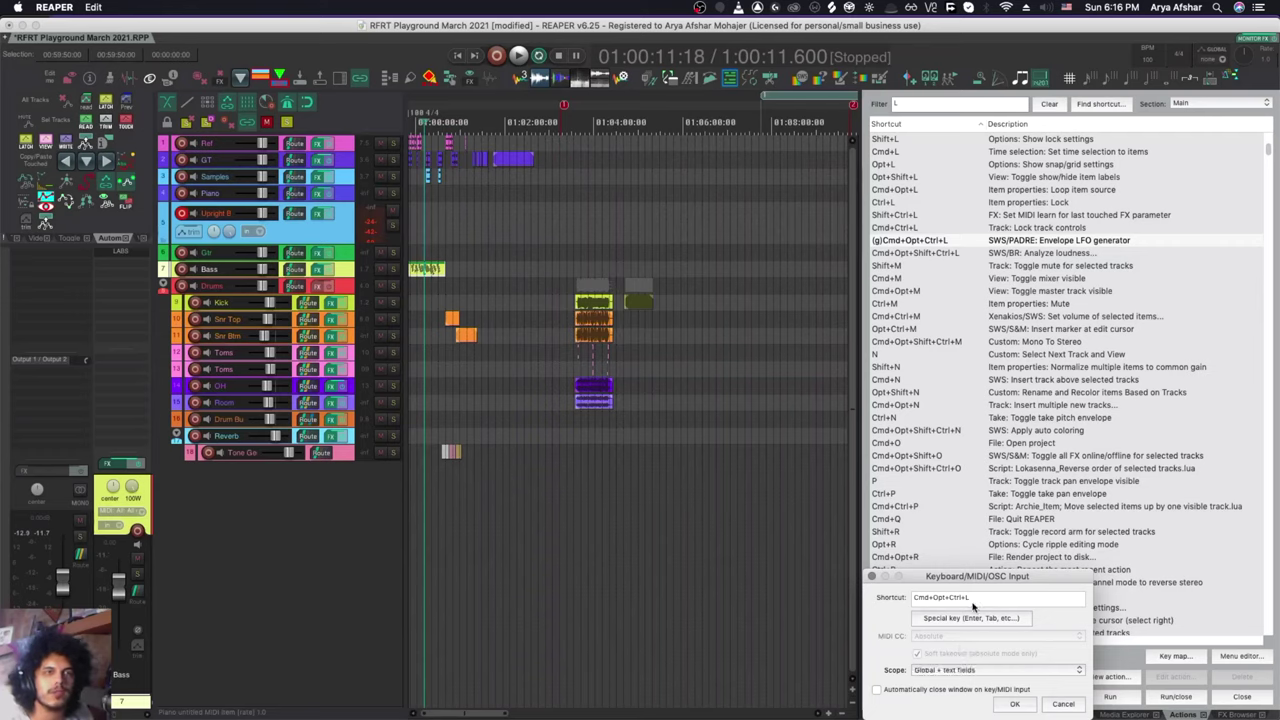
left_click(1012, 704)
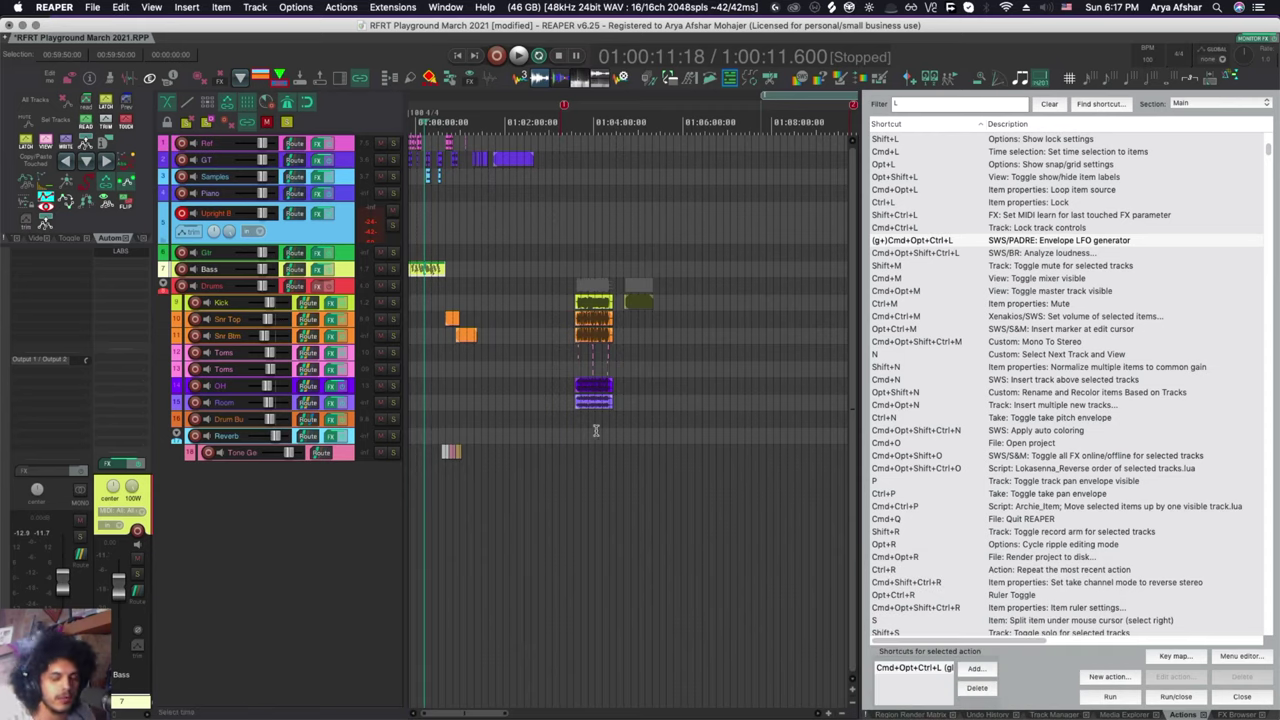
Launch the LFO generator via its shortcut from the arrange view, MIDI editor and Media Explorer
key("ctrl+alt+super+l")
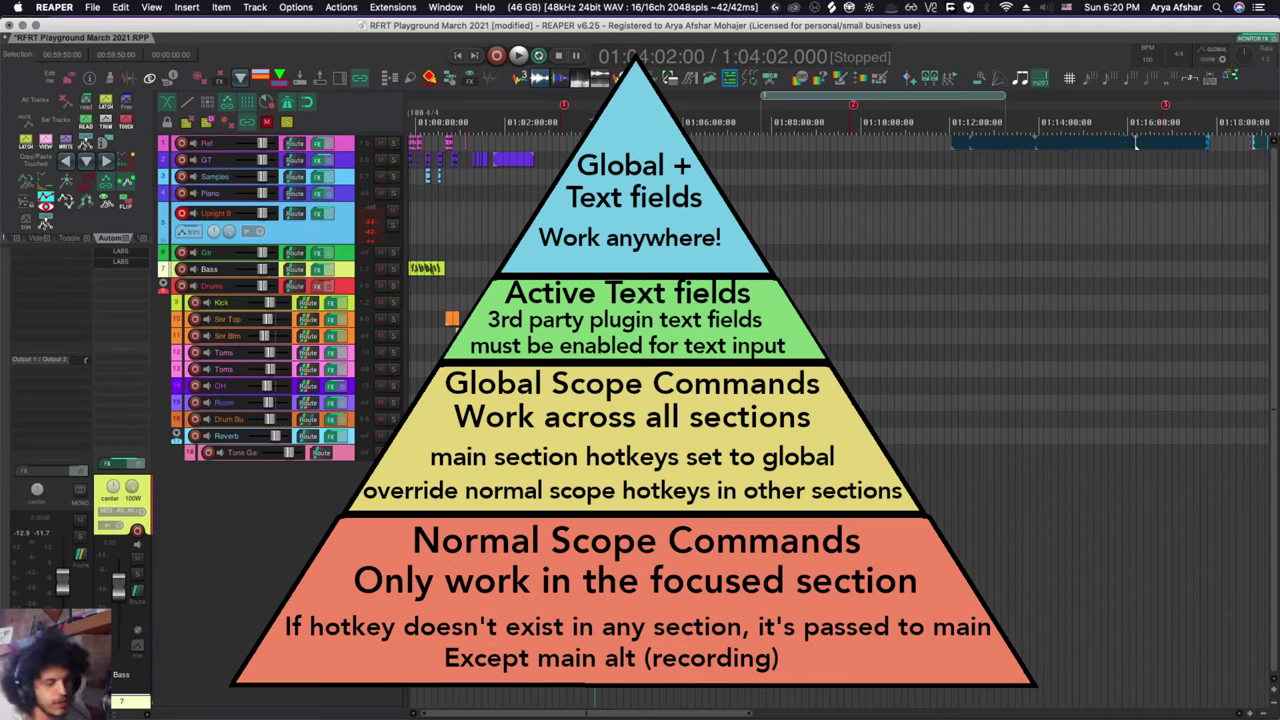
key("l")
left_click(38, 77)
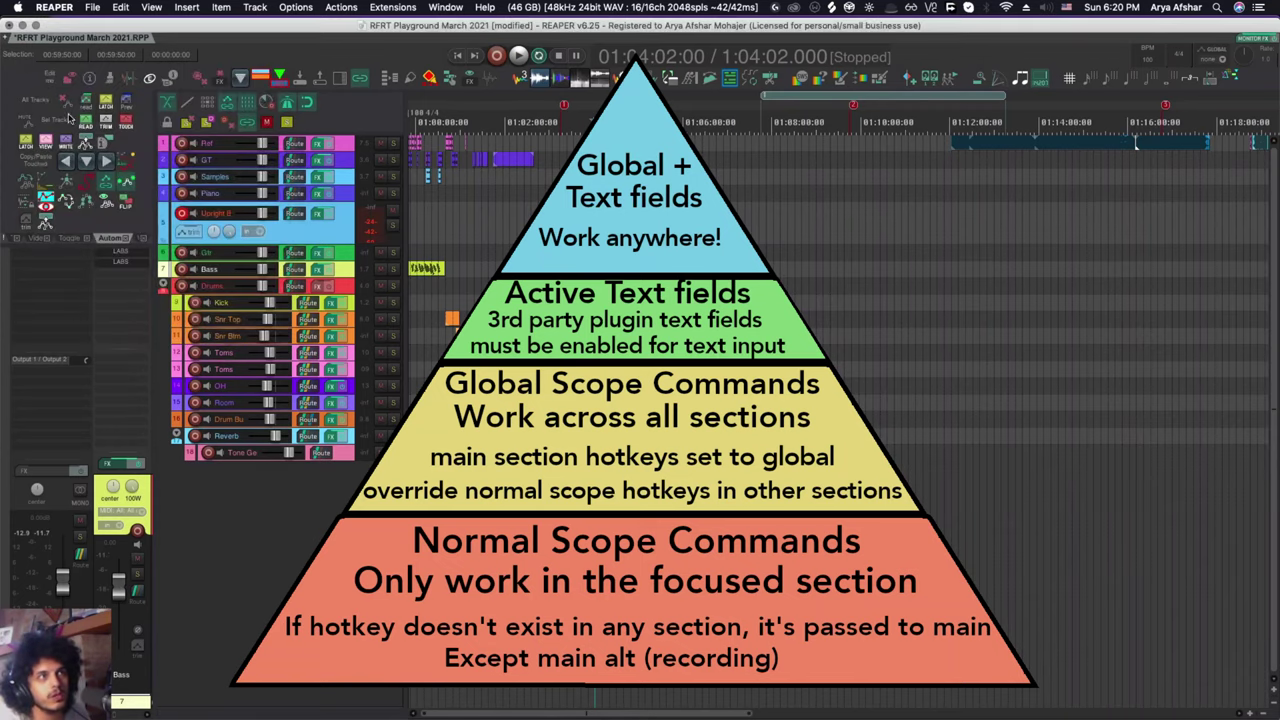
double_click(437, 268)
left_click(529, 514)
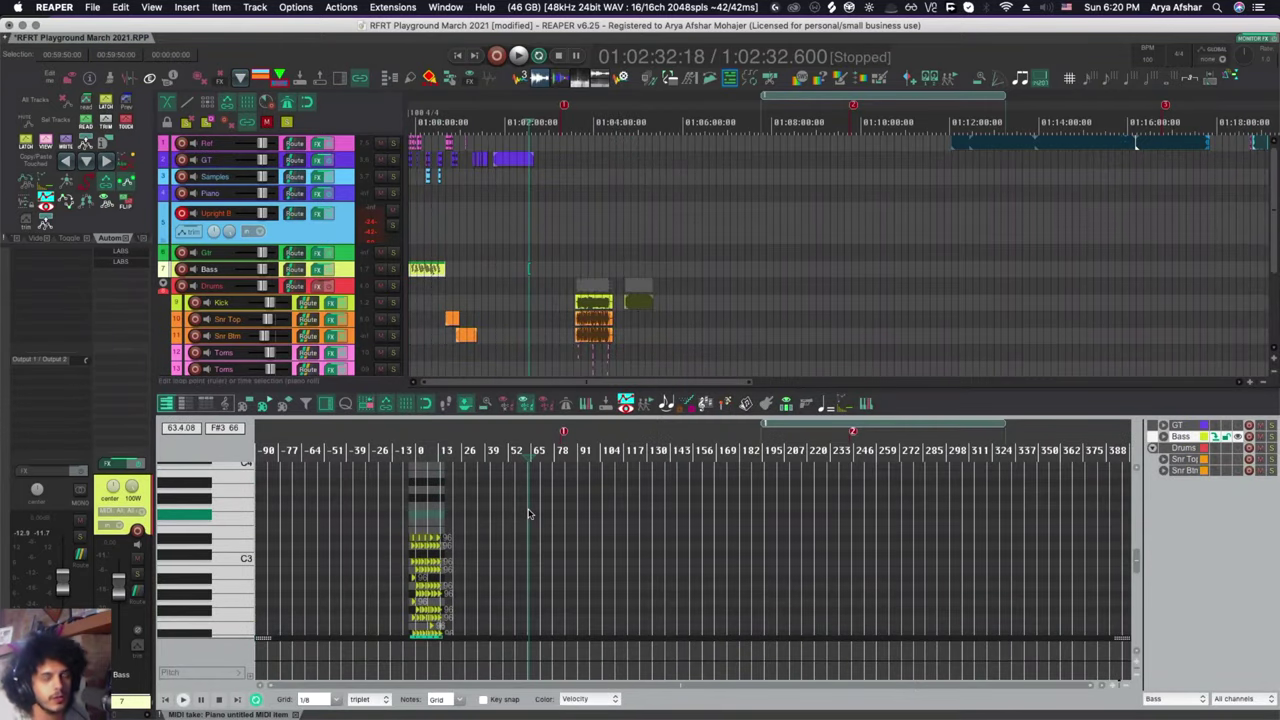
key("l")
left_click(194, 308)
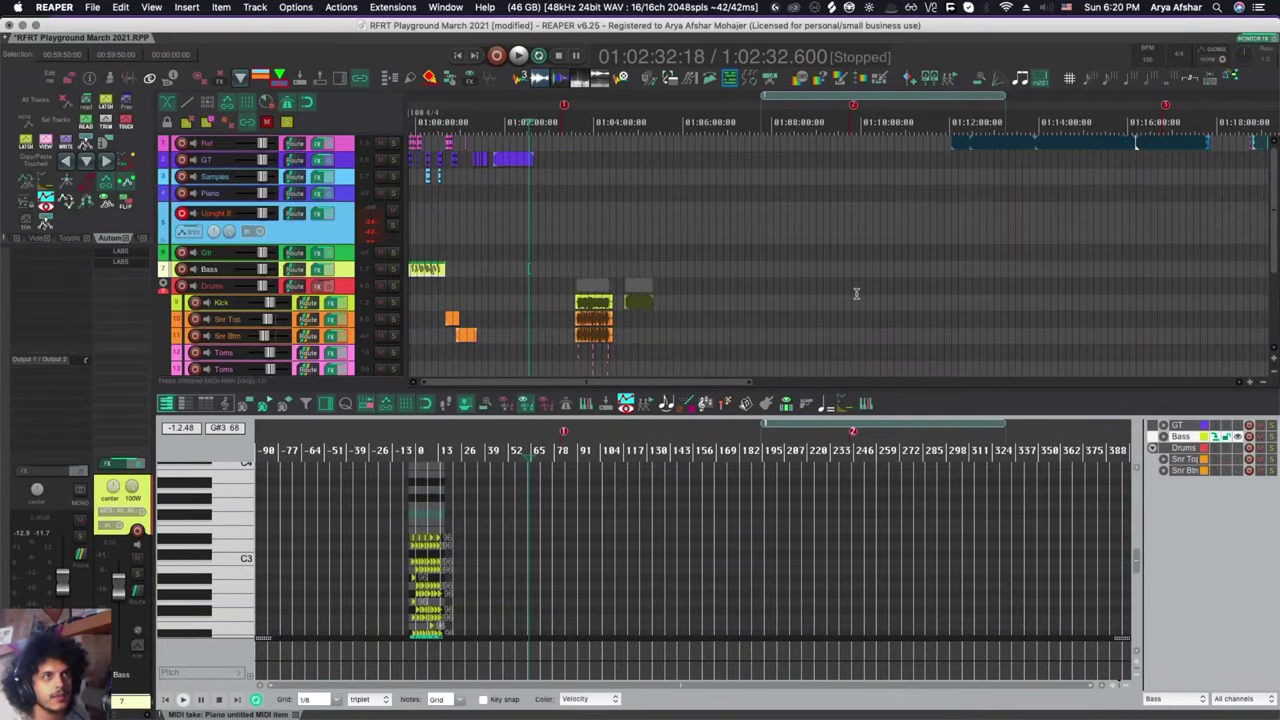
left_click(858, 290)
key("super+alt+x")
key("l")
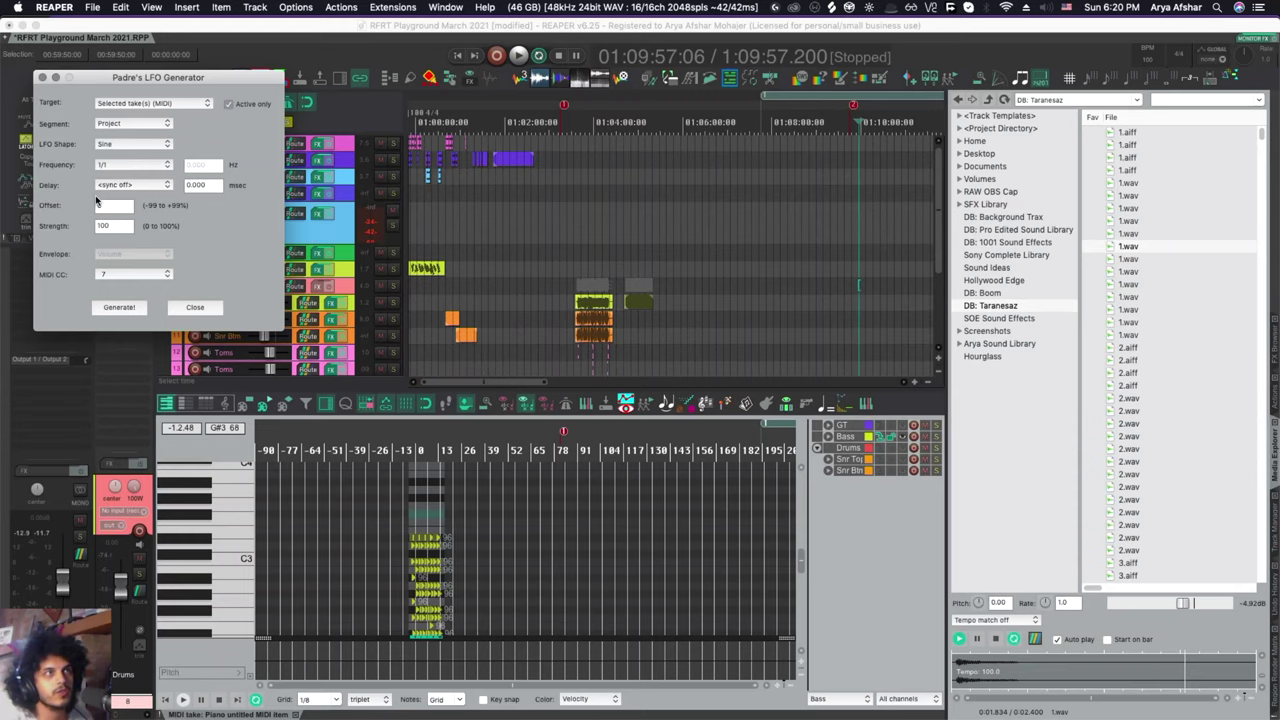
key("Escape")
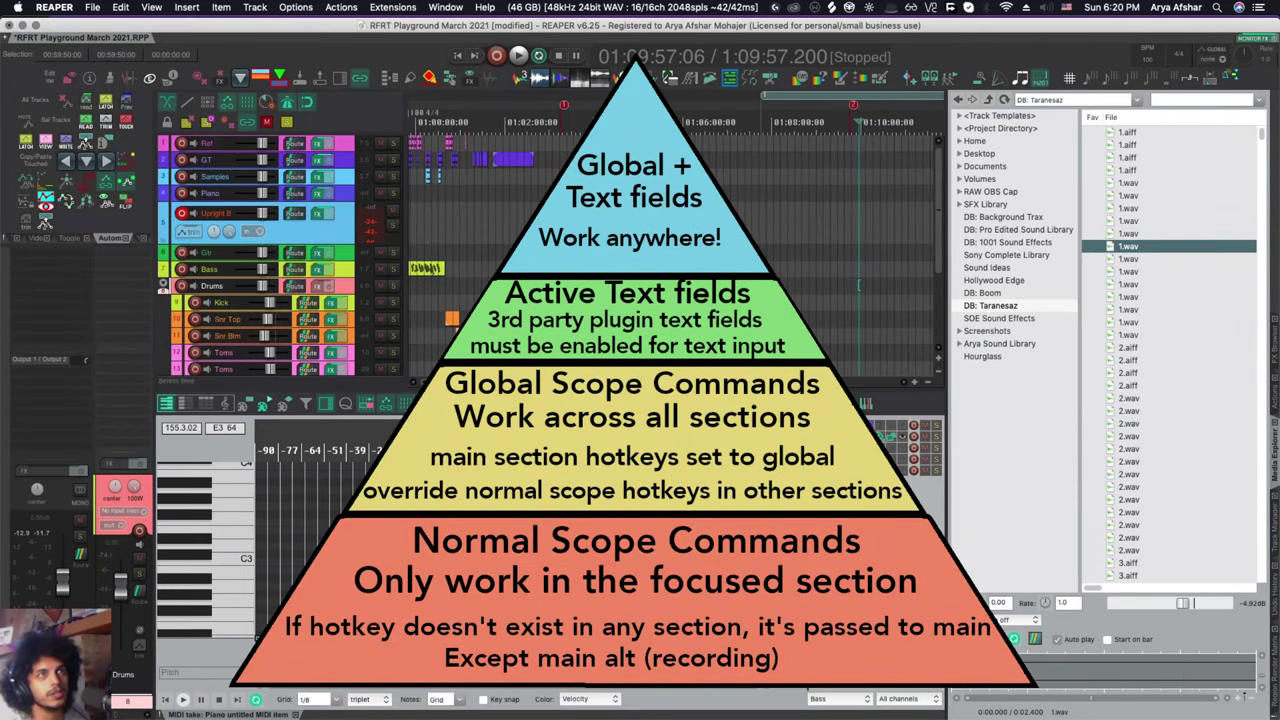
Jump the edit point between project markers 3, 2, 4, 5 and 1, selecting 1.wav in the Media Explorer
left_click(600, 516)
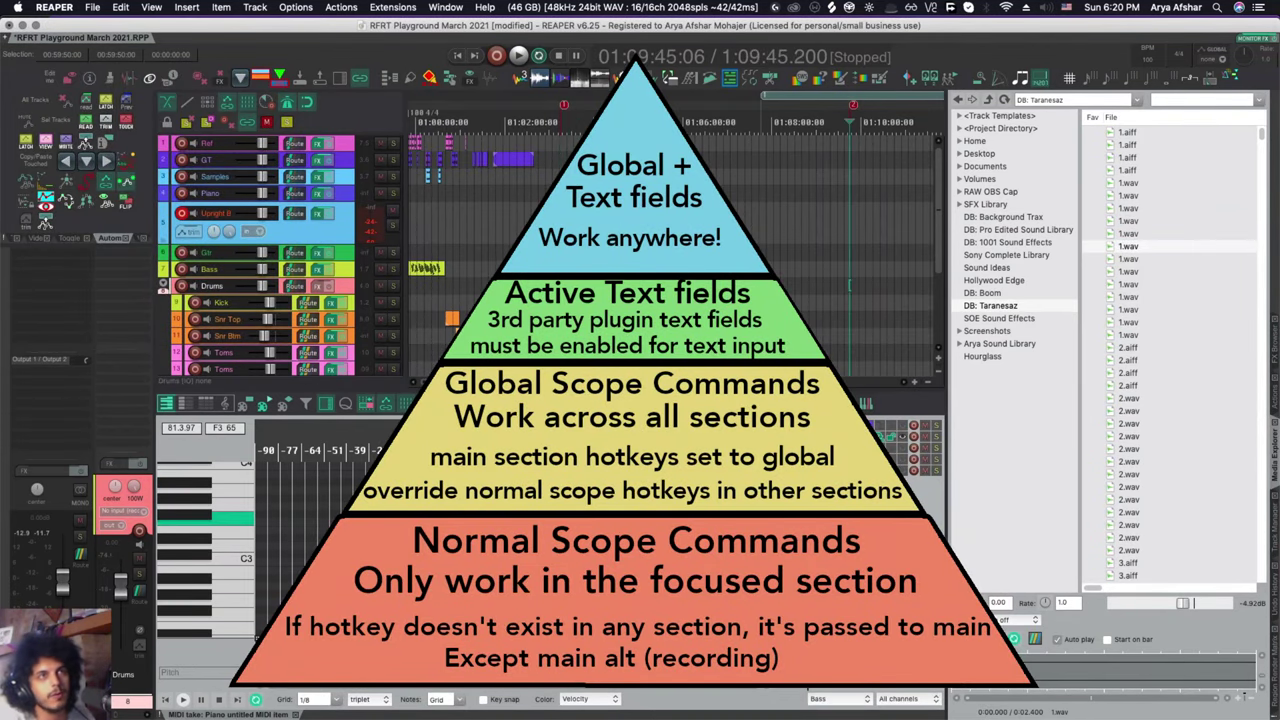
key("End")
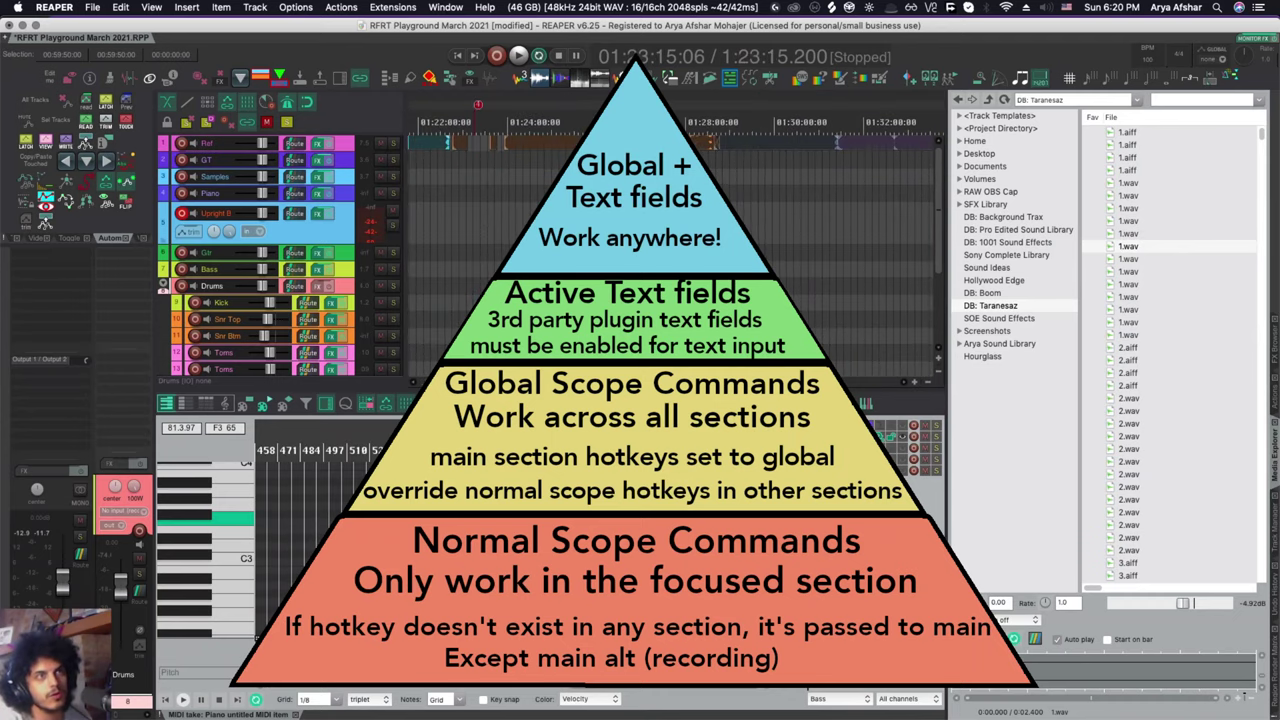
key("3")
key("2")
key("4")
key("5")
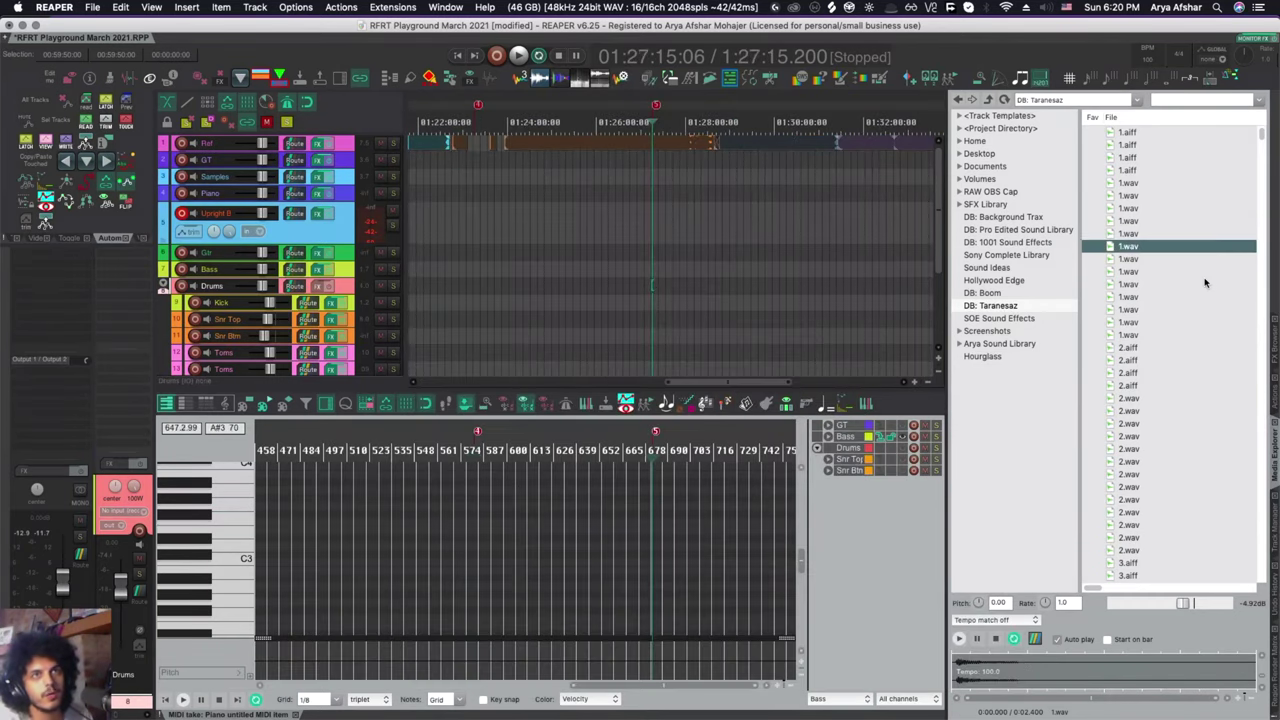
left_click(1205, 284)
key("1")
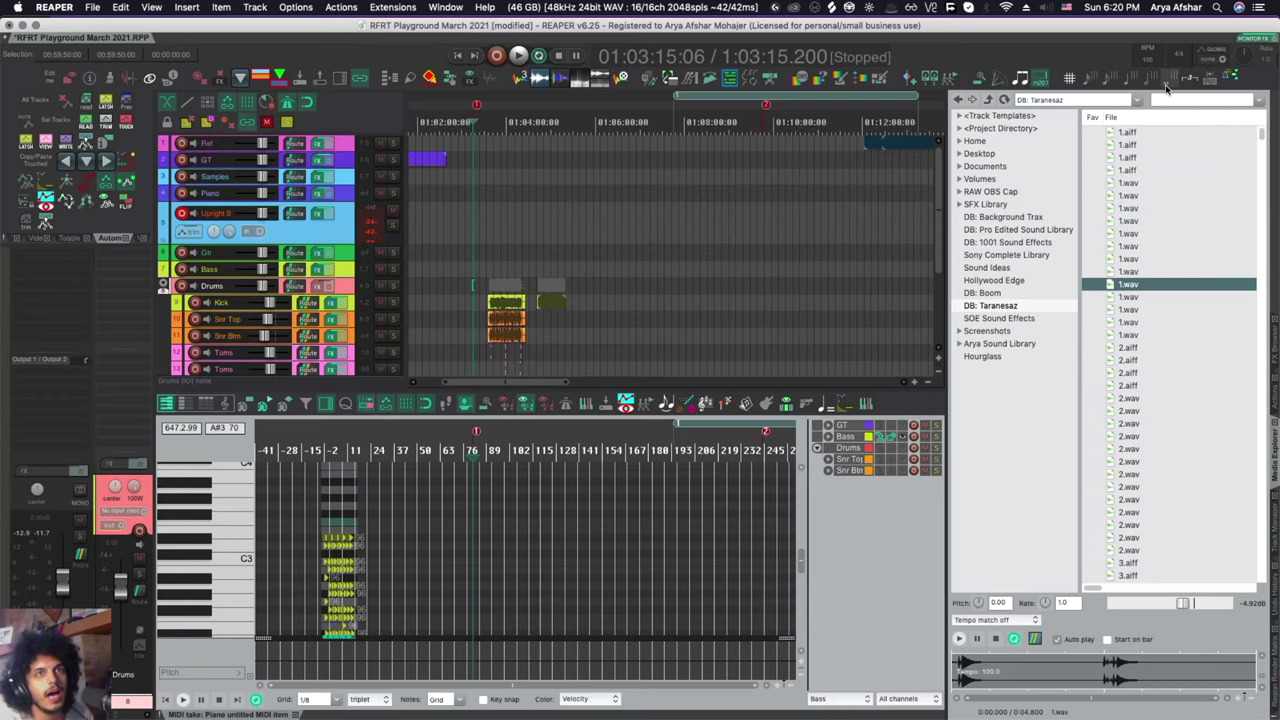
left_click(1169, 101)
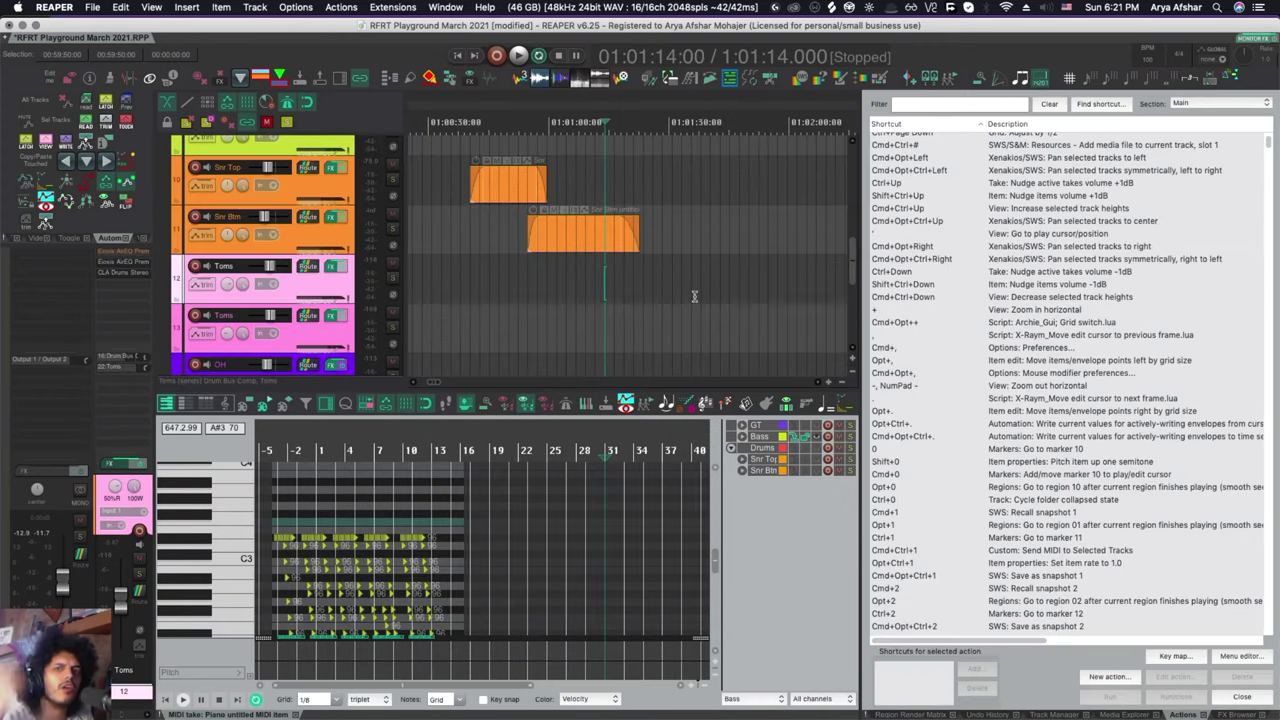
Bypass the Kramer Tape Mono plugin in the Snr Btm FX chain
scroll(717, 140, "left", 1)
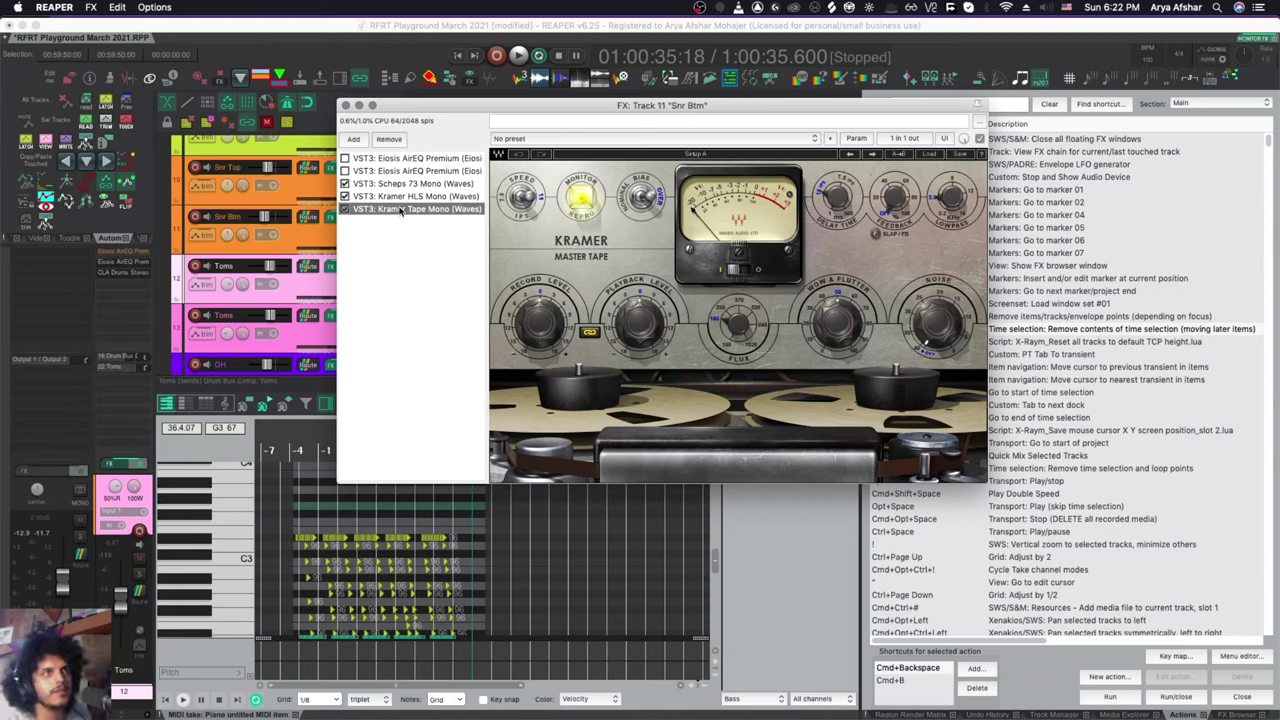
right_click(400, 210)
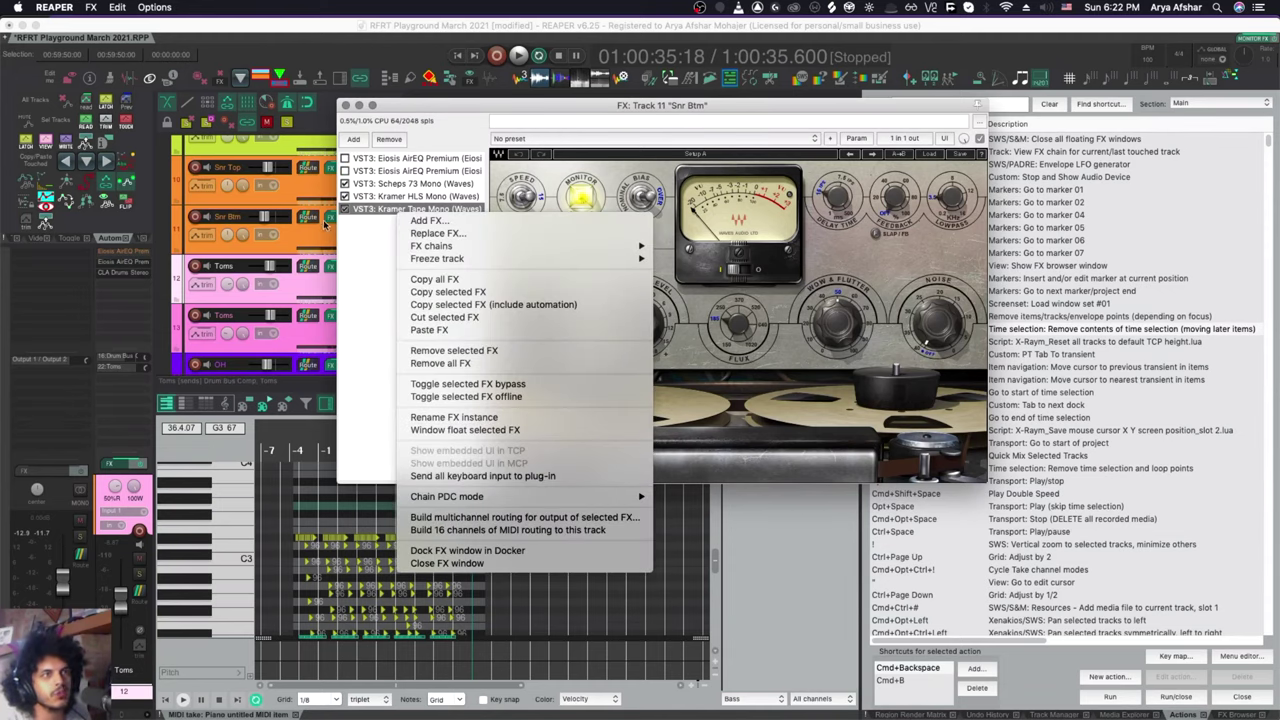
left_click(376, 262)
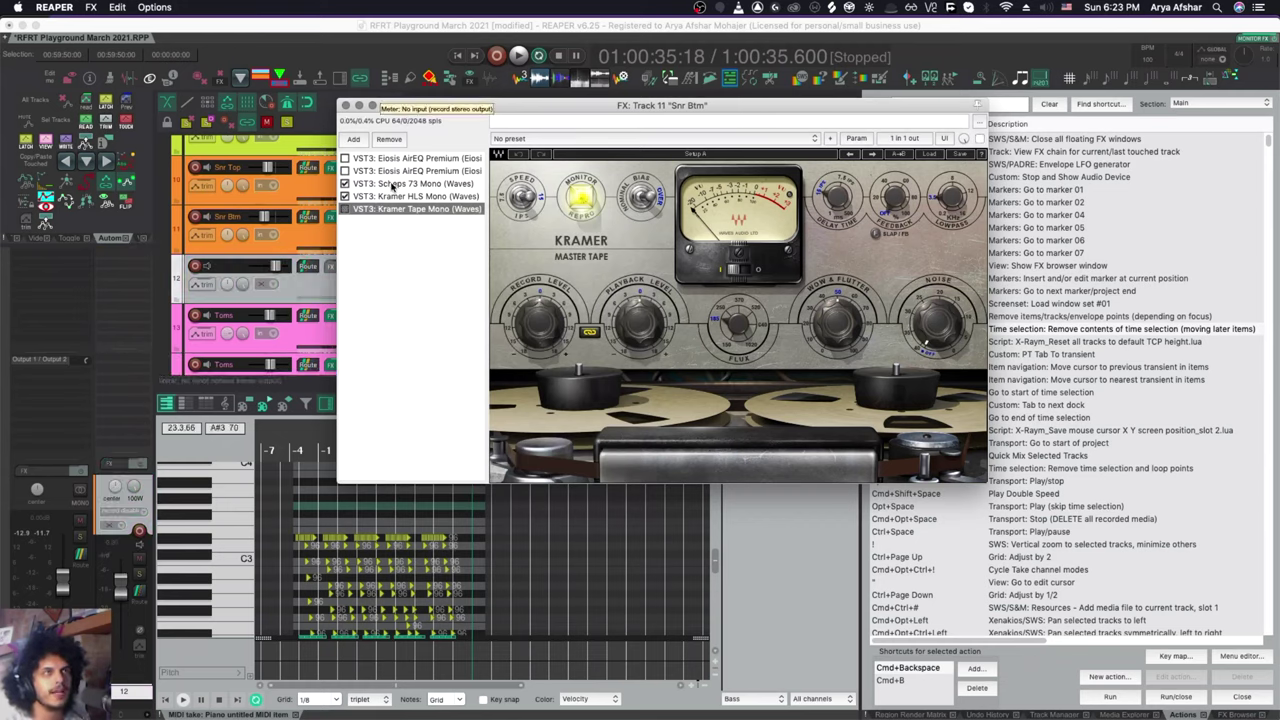
Reselect Kramer Tape Mono and bring up its options menu for routing keyboard input
left_click(421, 230)
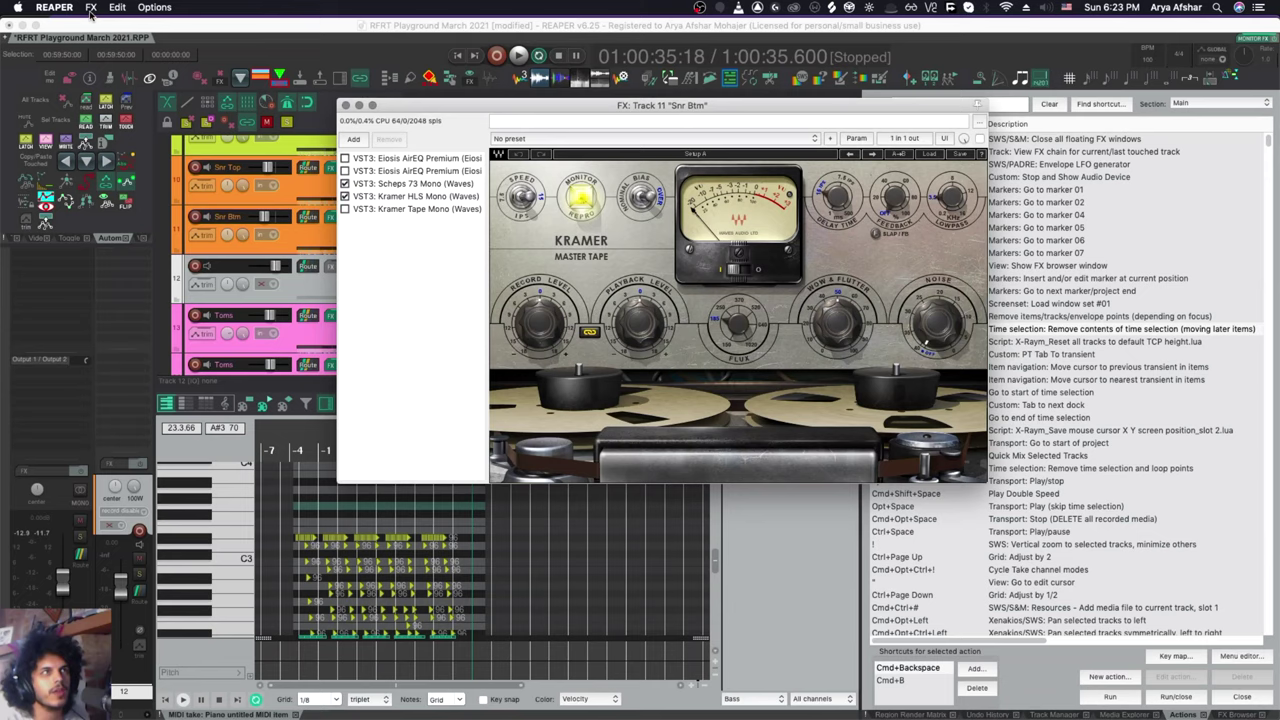
left_click(385, 210)
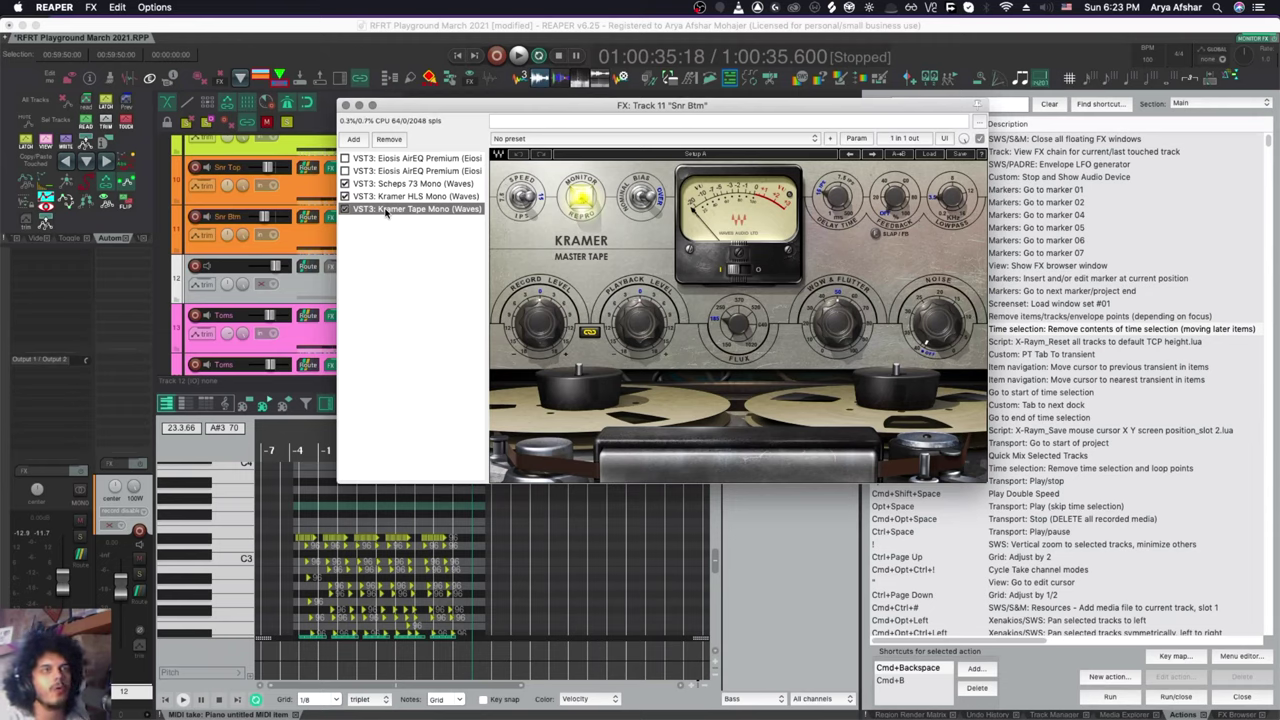
right_click(385, 210)
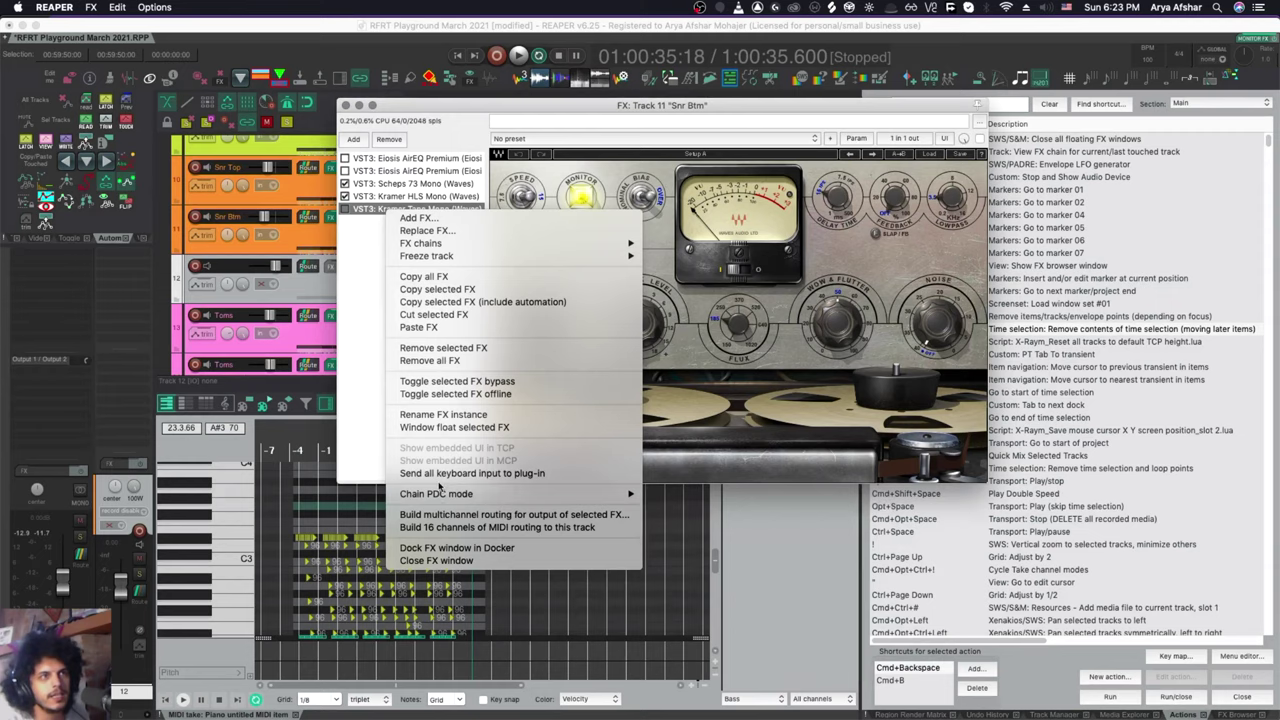